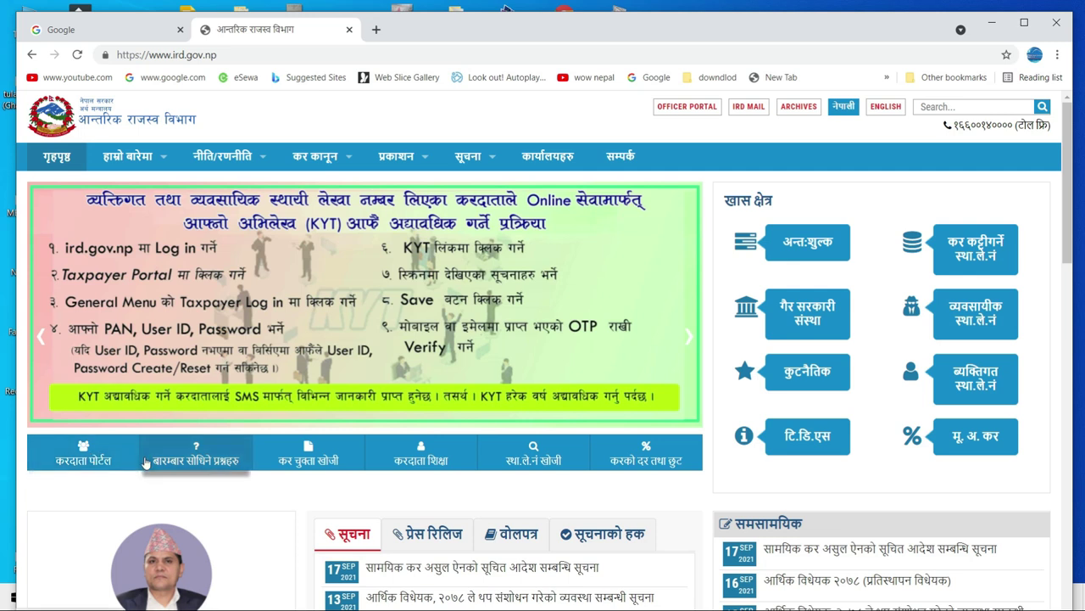
# - Toggle the IRD site to English and back to Nepali, then launch the करदाता पोर्टल Taxpayer Portal
pyautogui.click(884, 107)
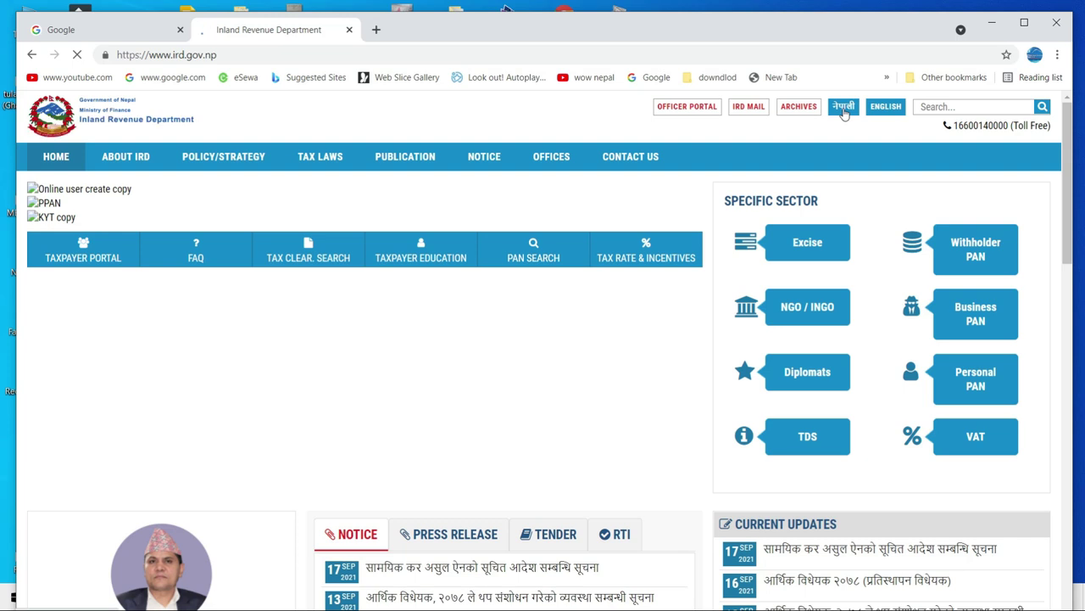
pyautogui.click(844, 108)
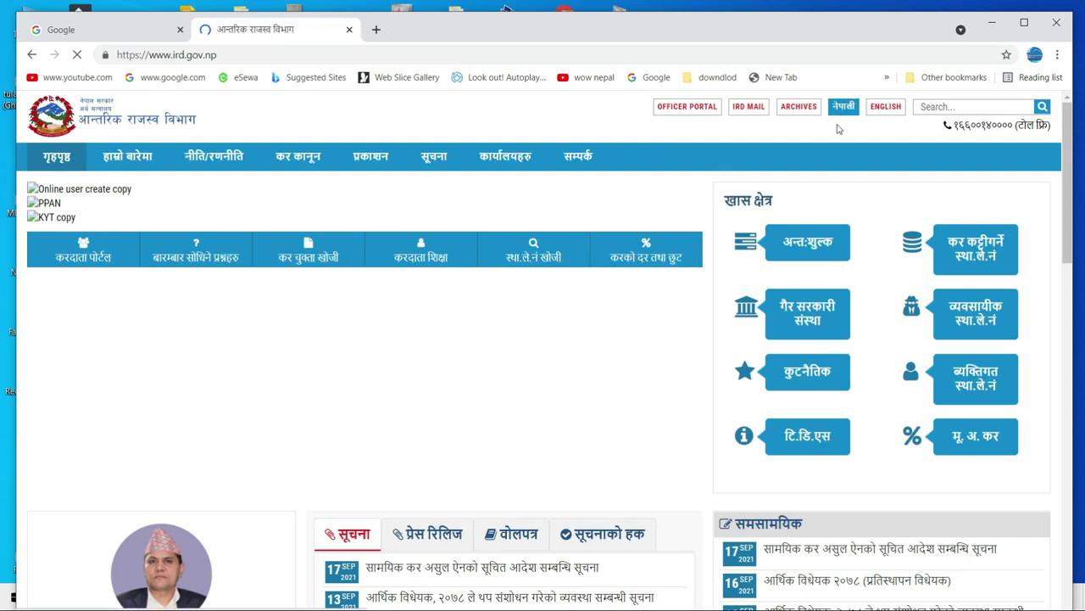
pyautogui.click(78, 252)
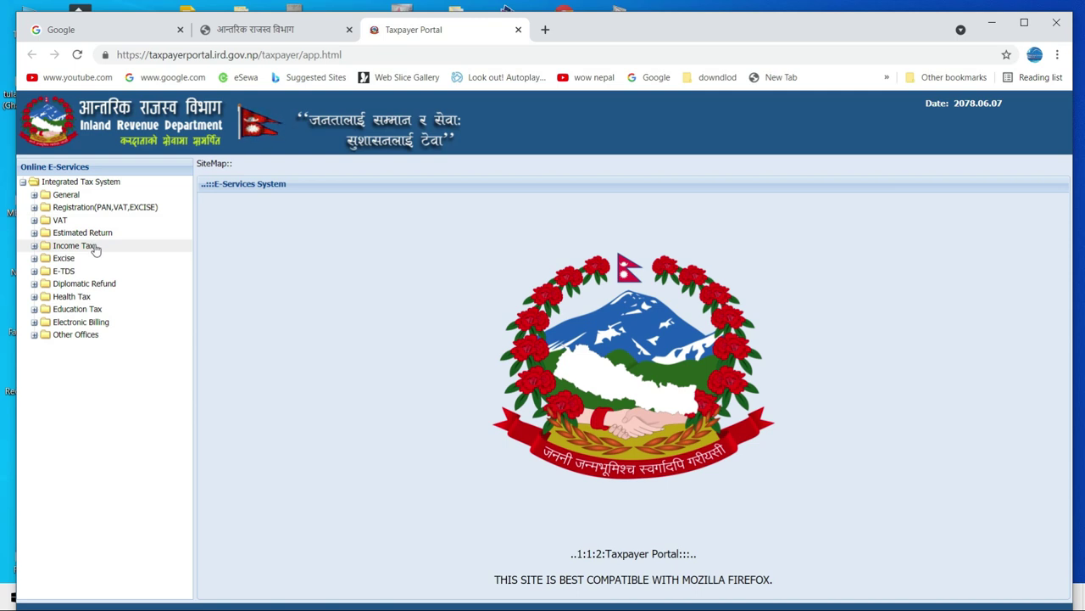
# - Open D-01 Return Entry under Income Tax and dismiss the invalid-PAN download warning
pyautogui.click(95, 247)
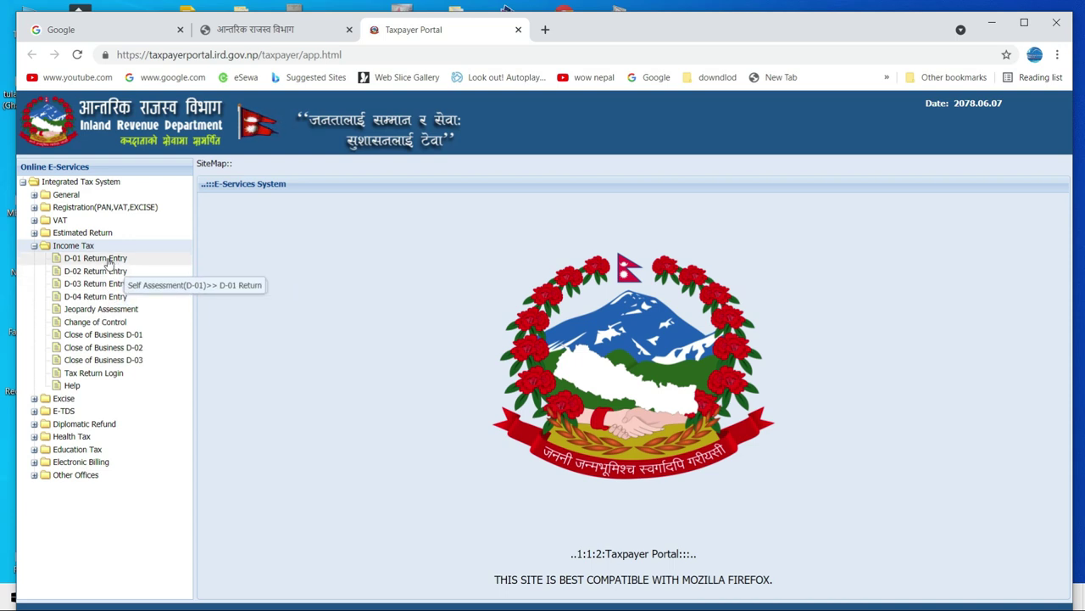
pyautogui.click(108, 260)
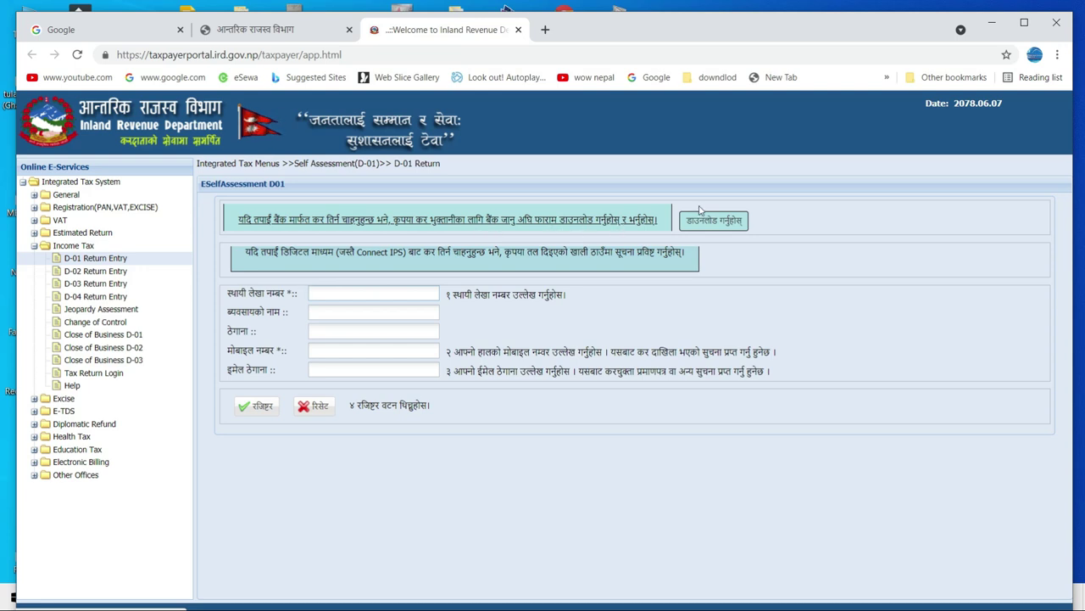
pyautogui.click(719, 223)
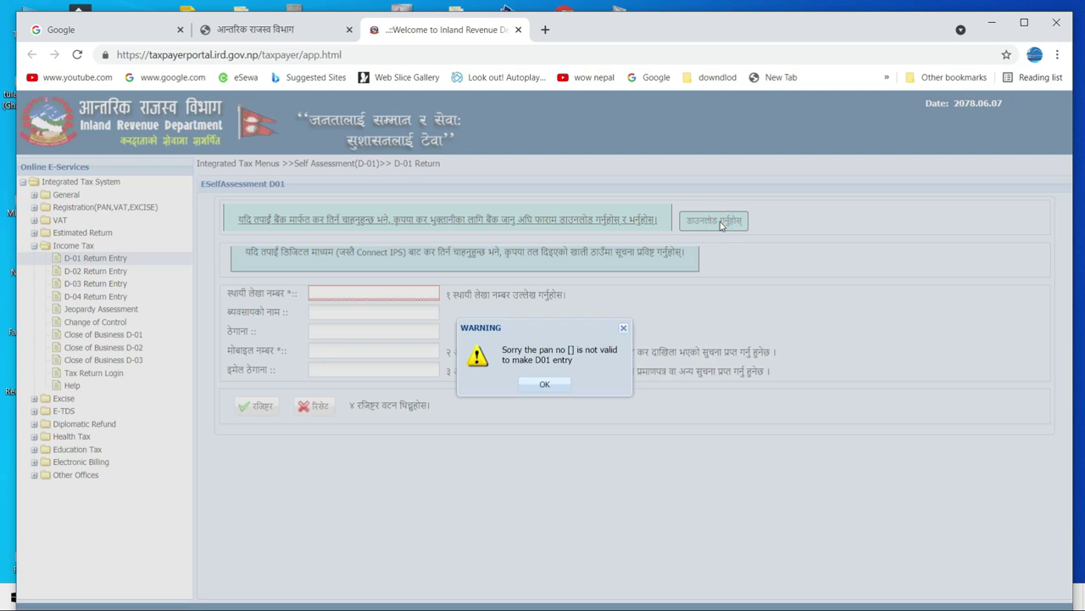
pyautogui.click(534, 386)
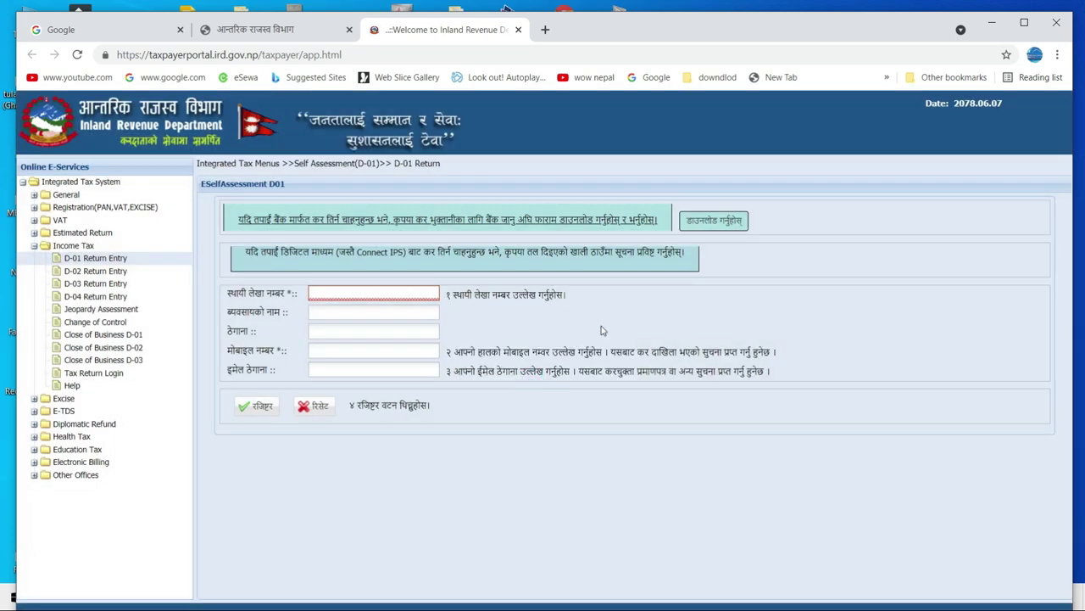
pyautogui.click(717, 224)
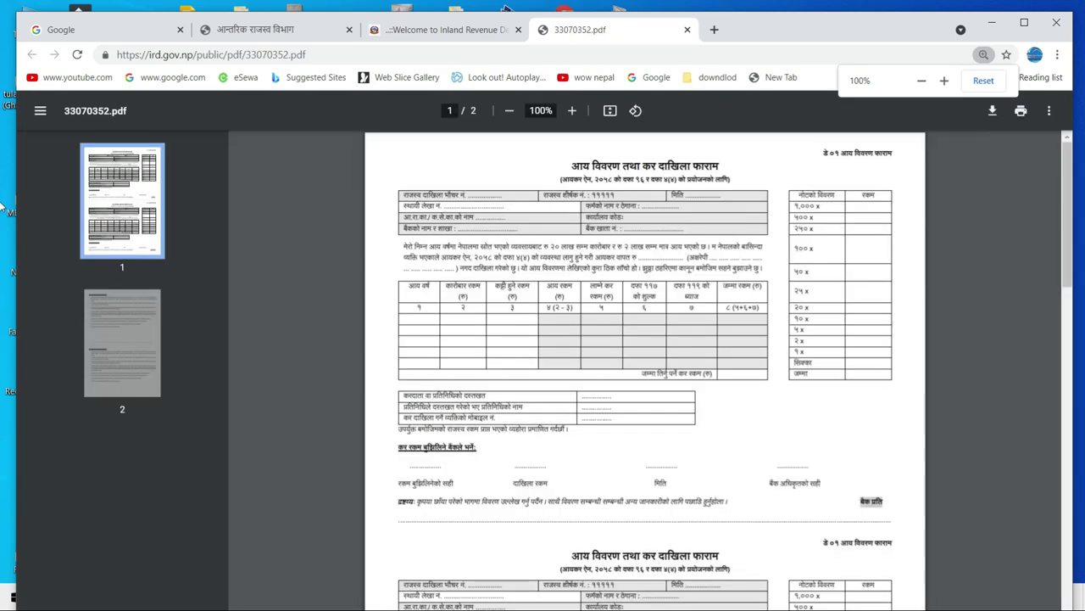
pyautogui.moveTo(1068, 234); pyautogui.dragTo(1076, 194)
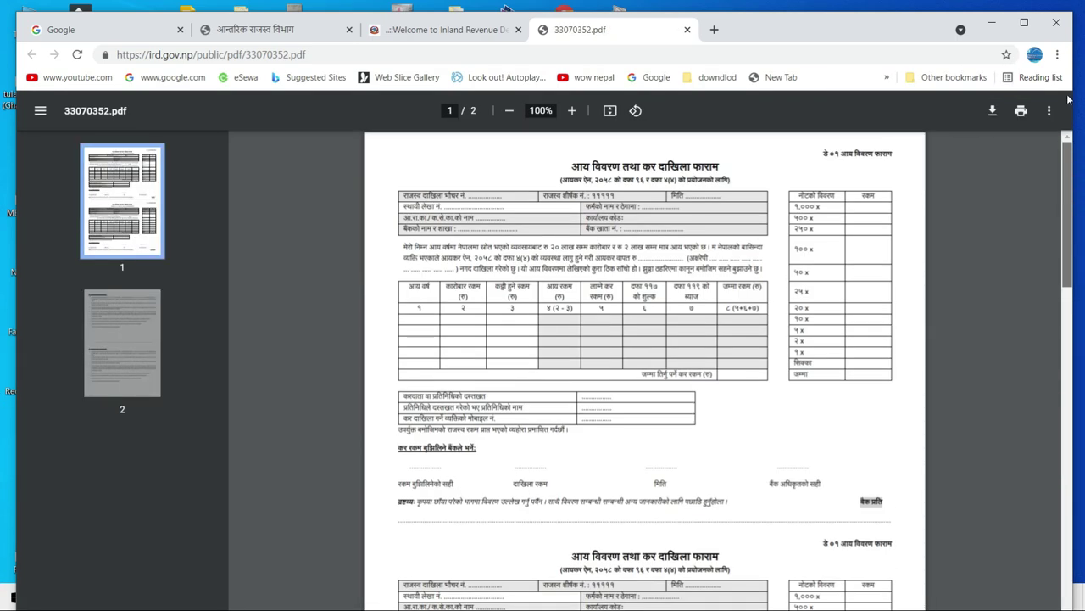
pyautogui.click(992, 110)
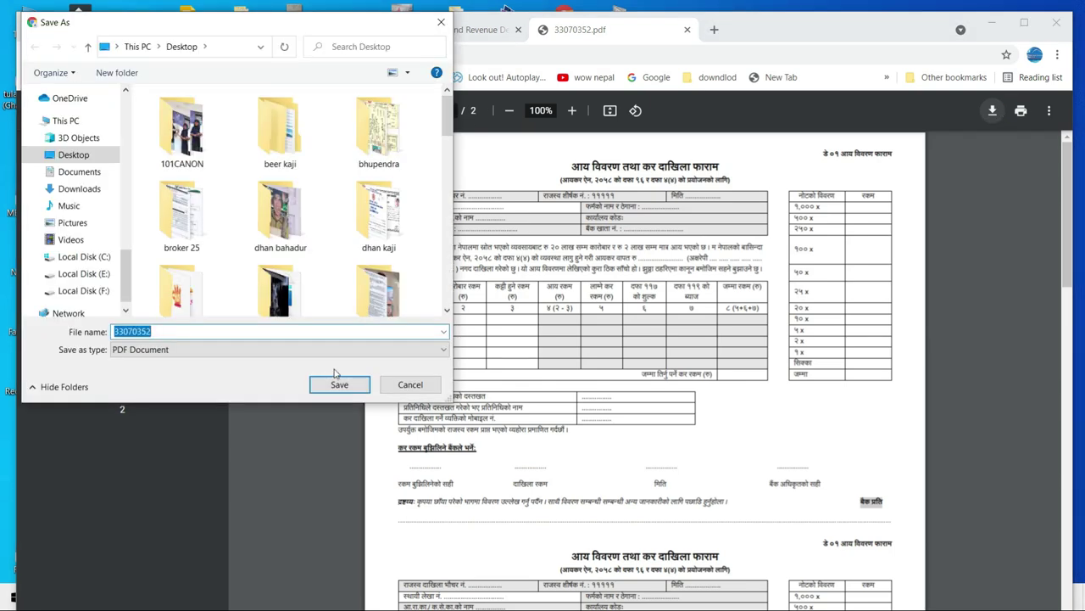
pyautogui.click(351, 388)
# - Open the saved D-01 PDF, then return to the portal's D-01 return entry form
pyautogui.click(167, 603)
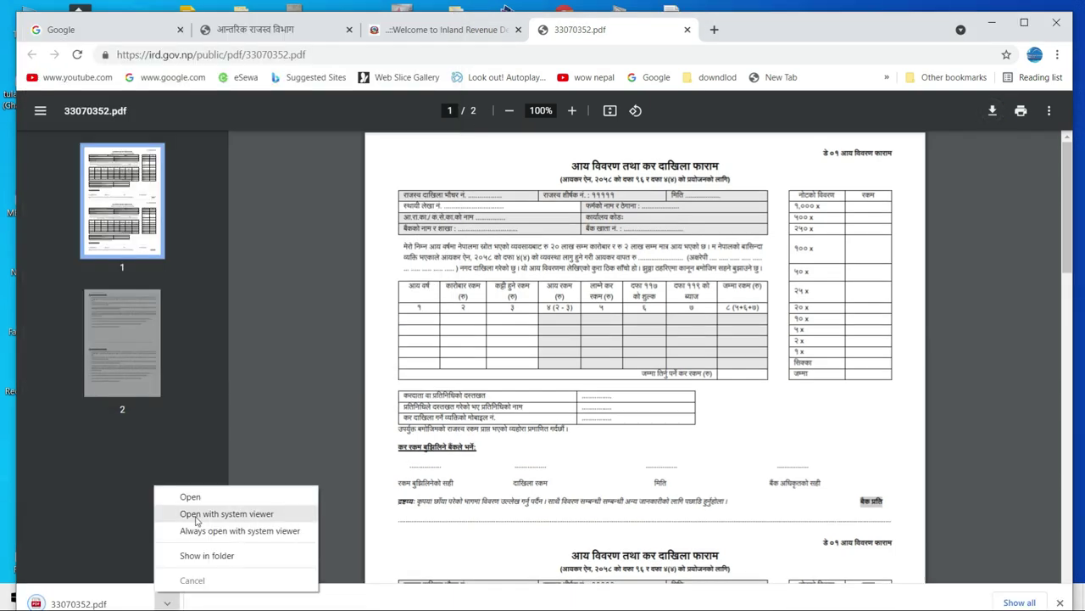
pyautogui.click(190, 497)
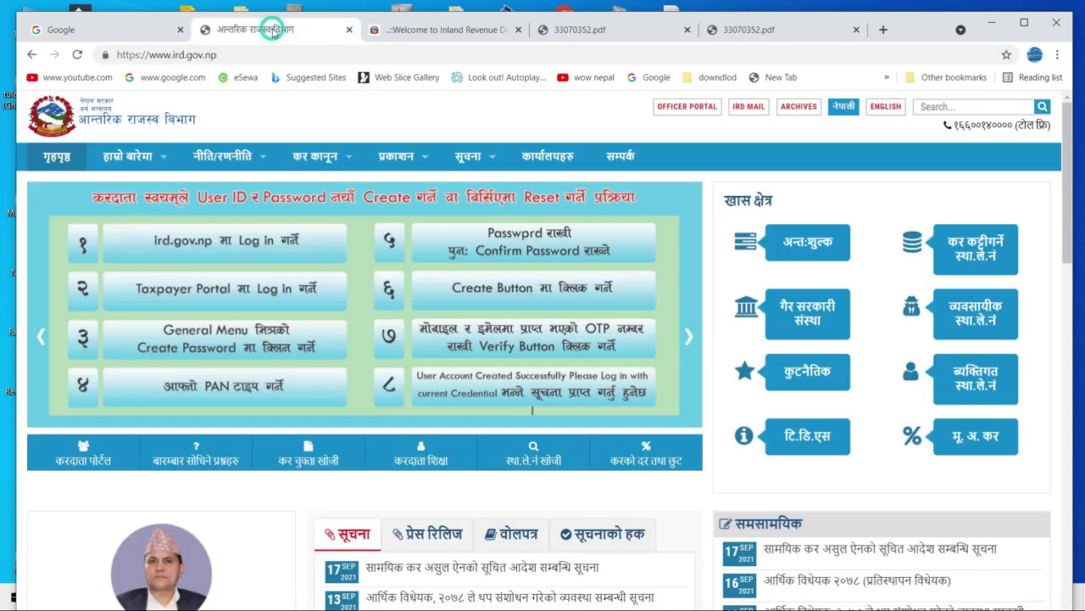
pyautogui.click(301, 26)
pyautogui.click(437, 33)
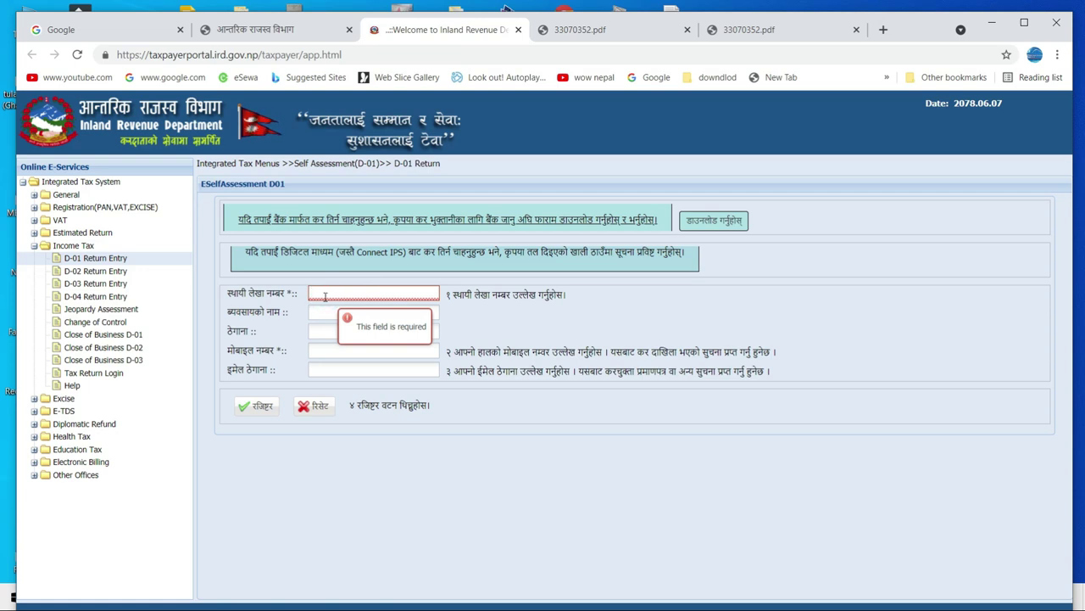
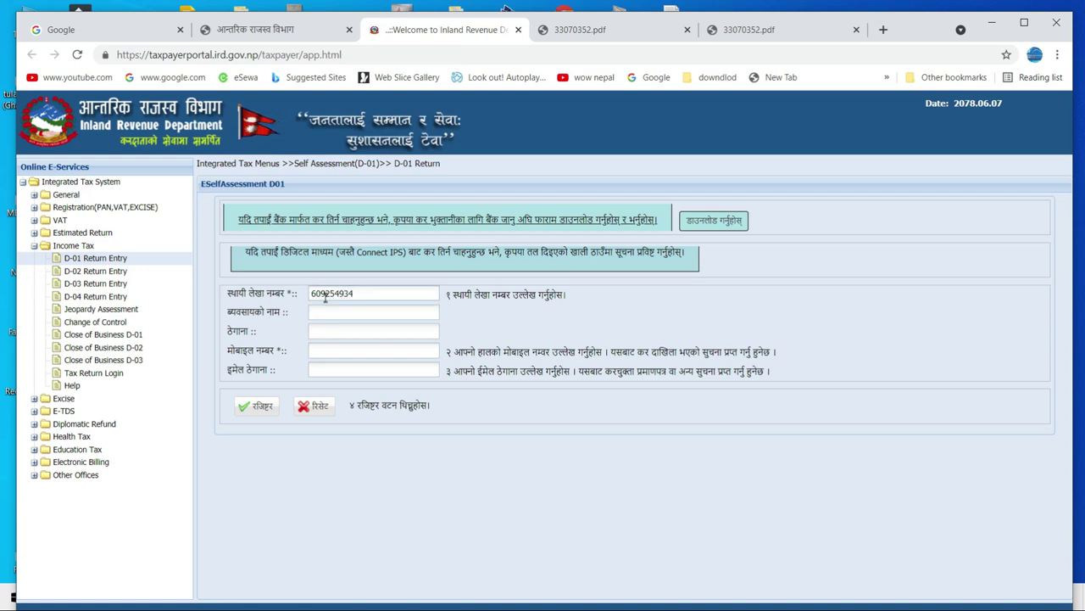
# - Enter the taxpayer's PAN, auto-fill their business details, add the contact e-mail, and register
pyautogui.click(320, 312)
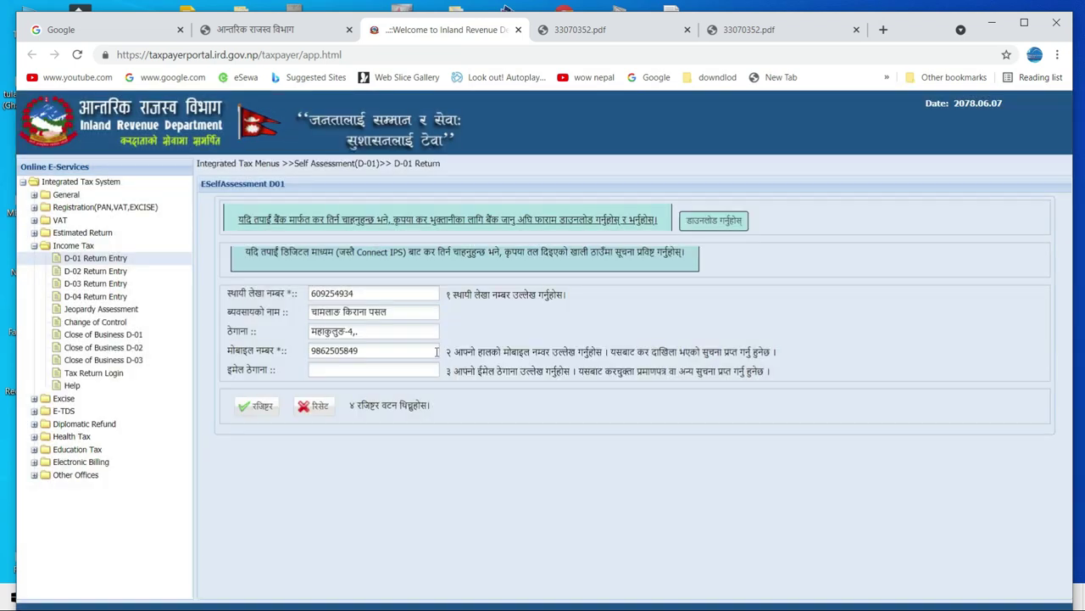
pyautogui.click(347, 372)
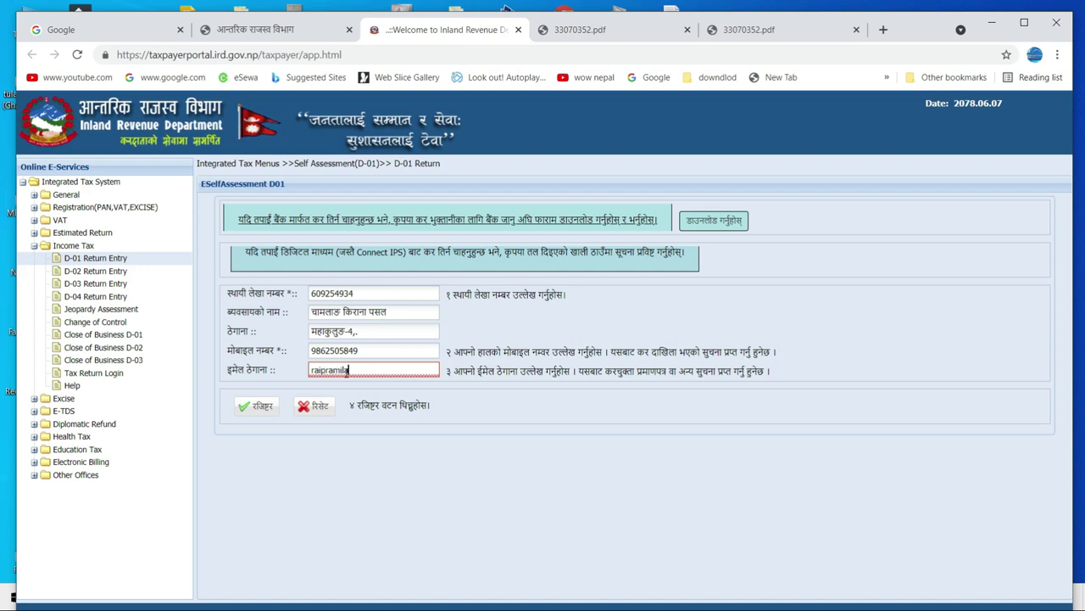
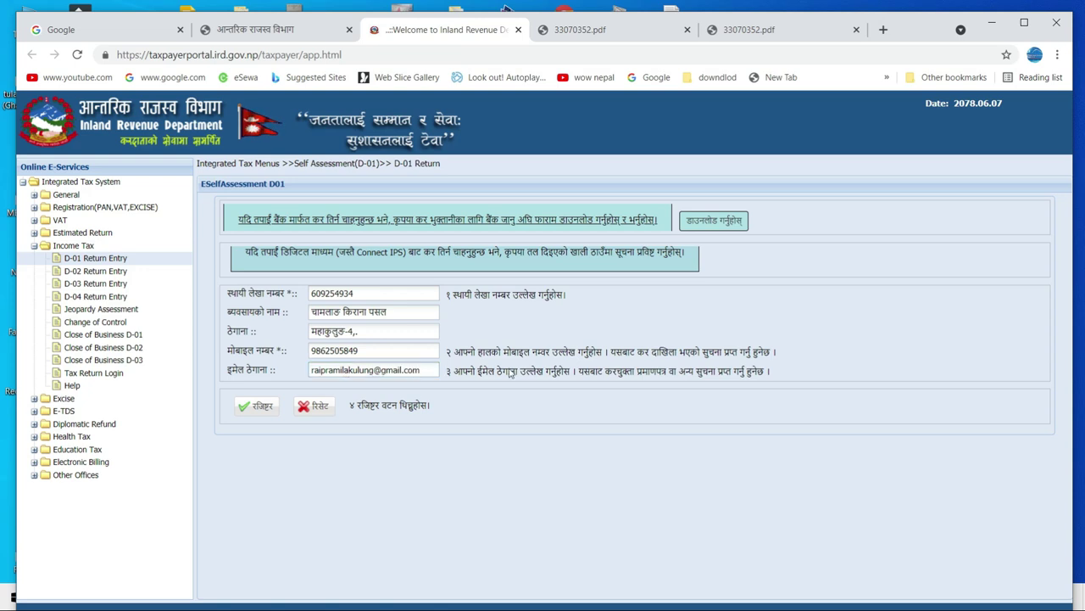
pyautogui.click(259, 408)
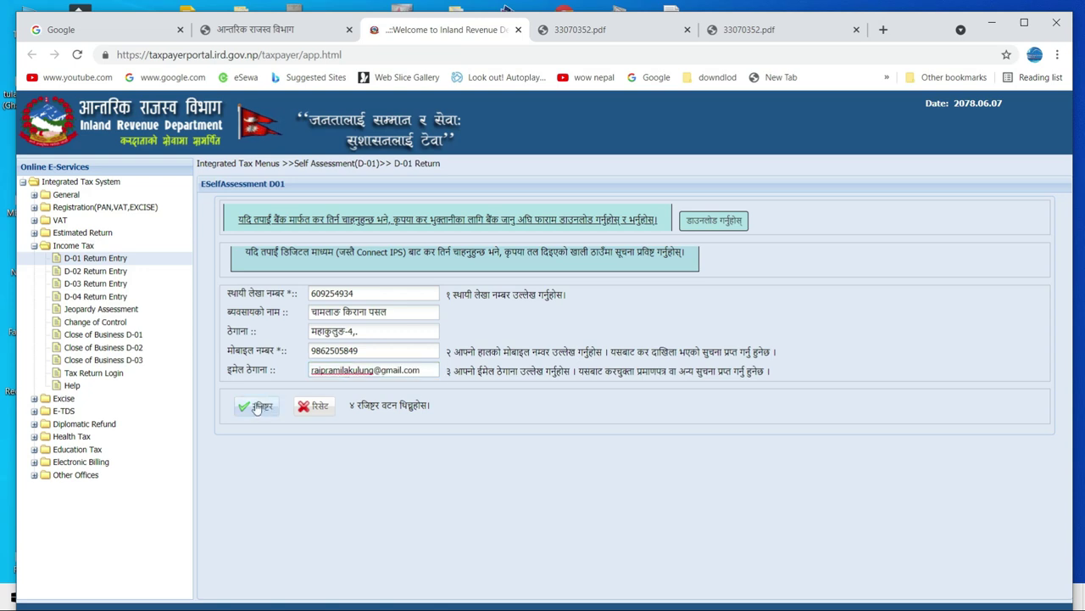
pyautogui.click(258, 408)
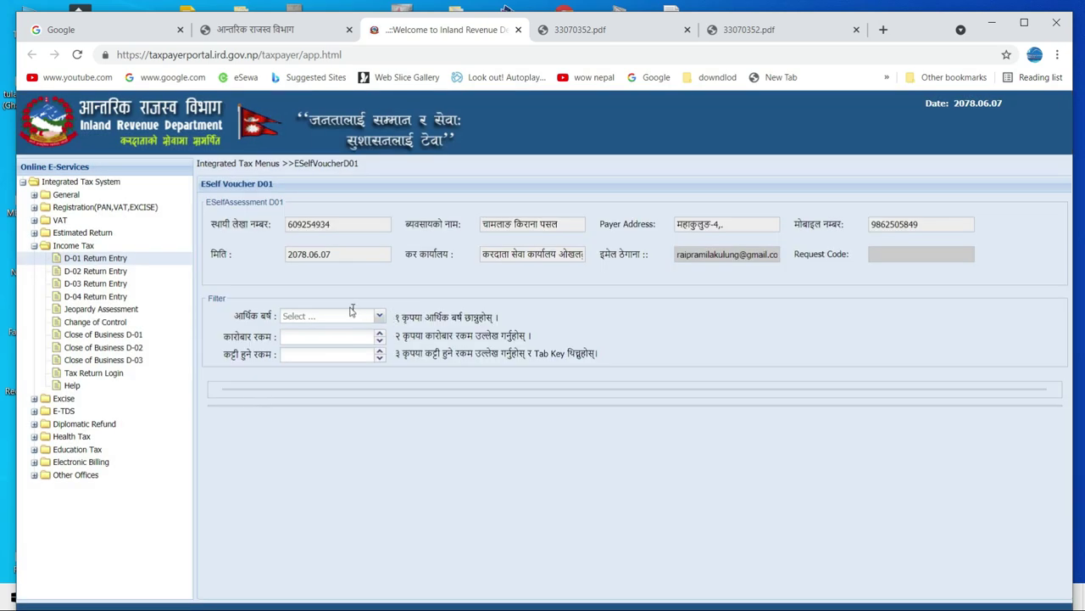
# - Review the prefilled PAN, business name and tax office fields on the voucher page
pyautogui.doubleClick(314, 224)
pyautogui.click(532, 224)
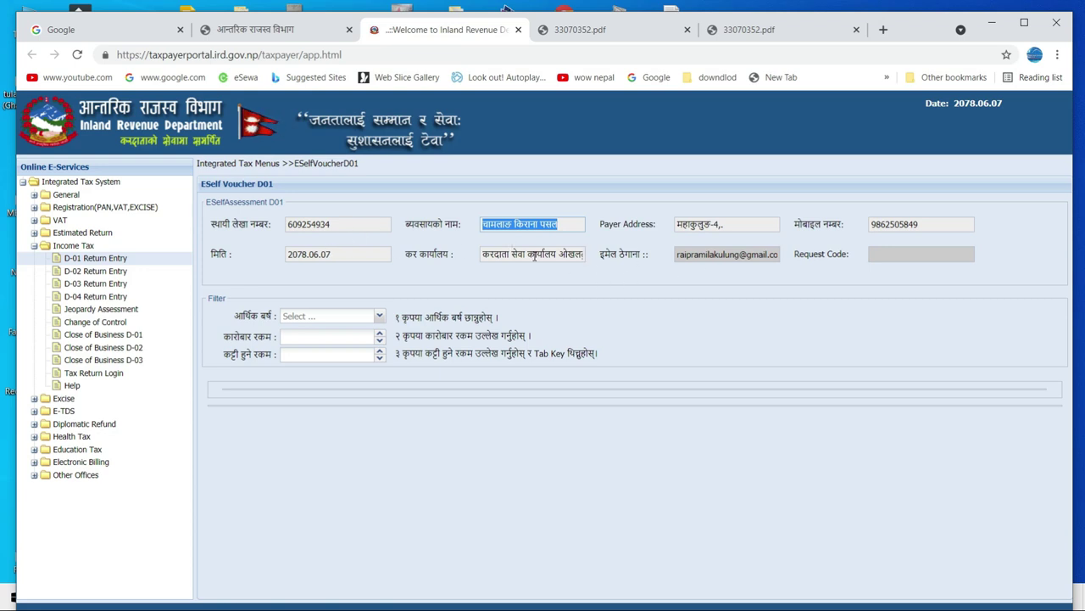
pyautogui.tripleClick(534, 255)
pyautogui.click(714, 334)
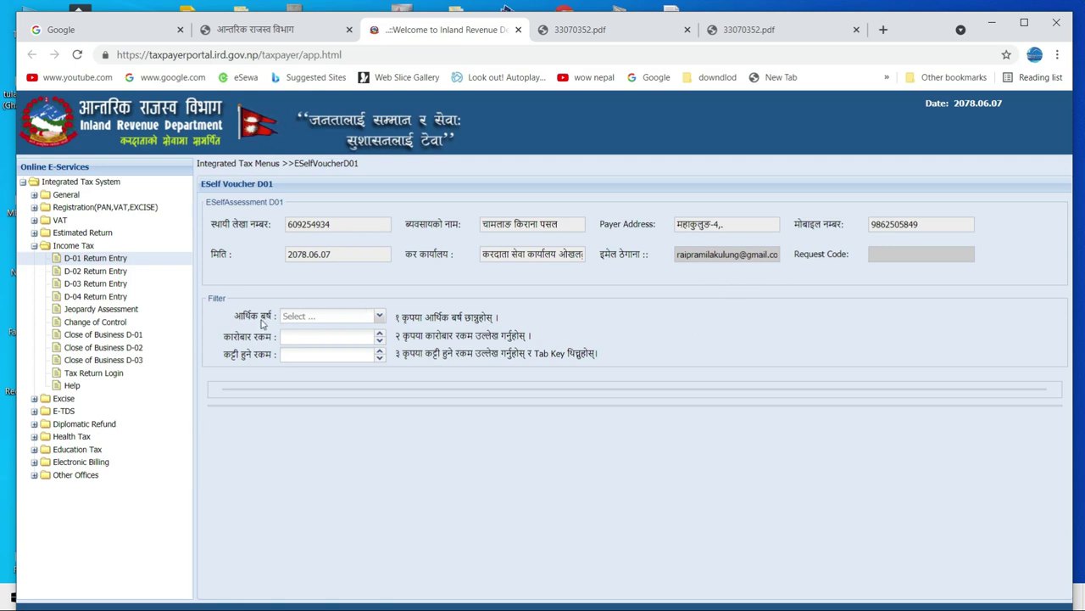
# - Add fiscal year 2075.076 with turnover 100000 and deduction 1500, giving a 4335.82 total
pyautogui.click(380, 317)
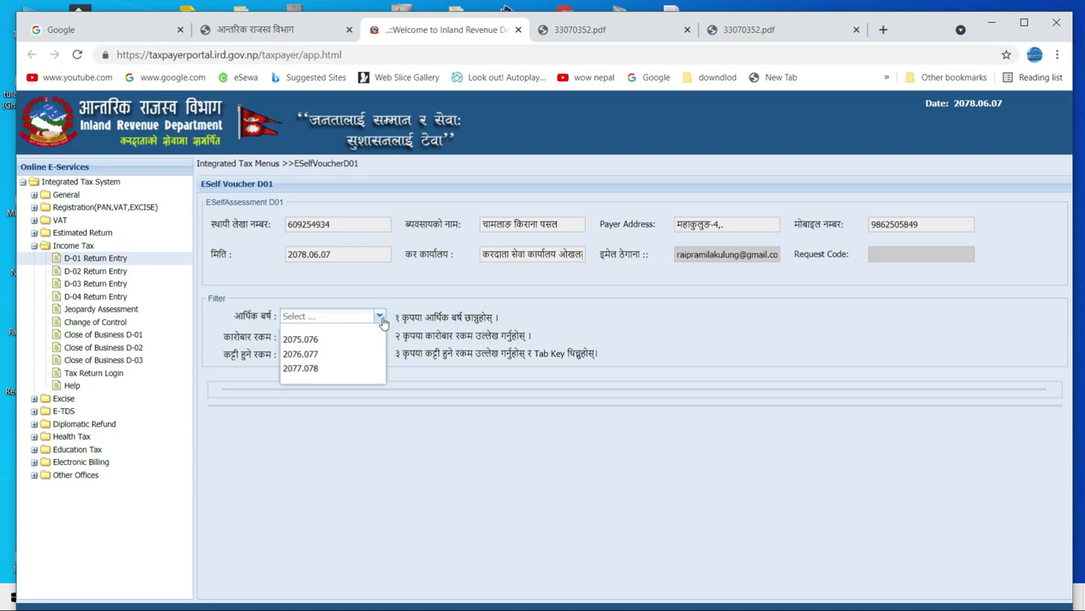
pyautogui.click(315, 339)
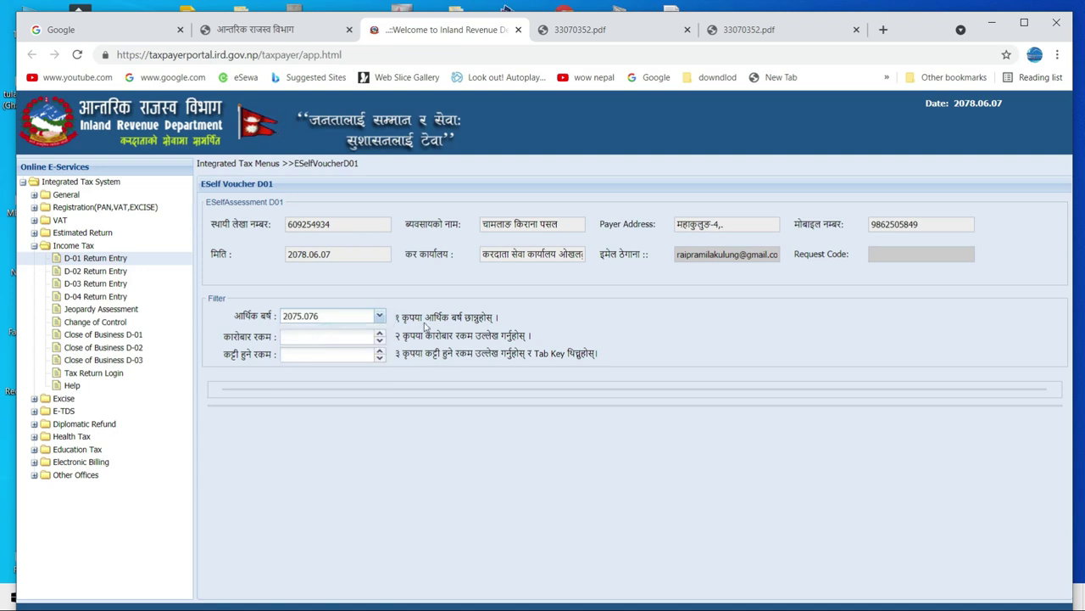
pyautogui.click(316, 339)
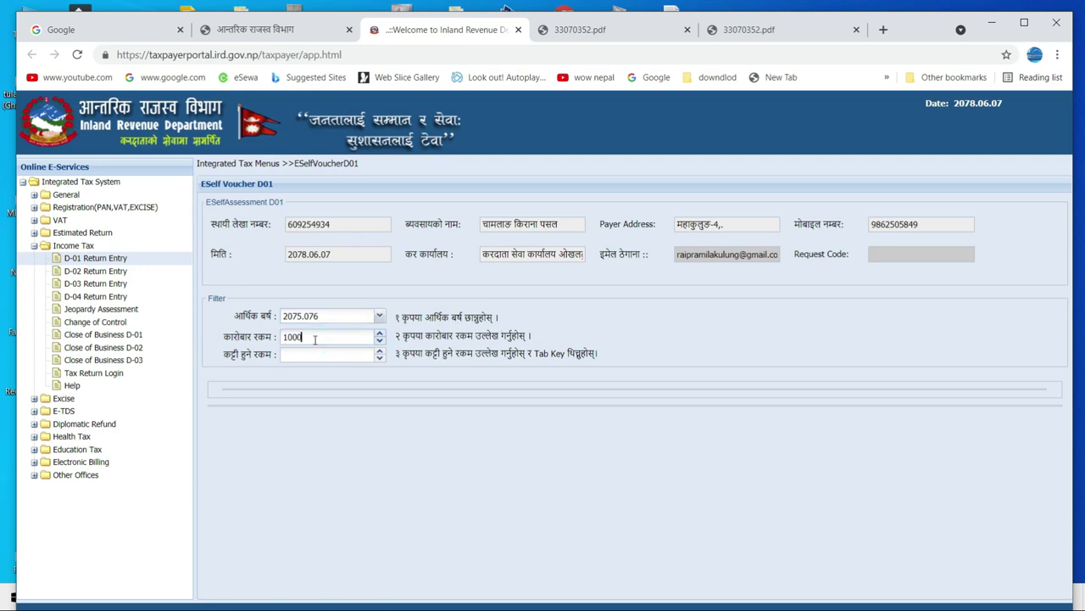
pyautogui.press('BackSpace')
pyautogui.press('BackSpace')
pyautogui.press('BackSpace')
pyautogui.click(294, 355)
pyautogui.write('1500')
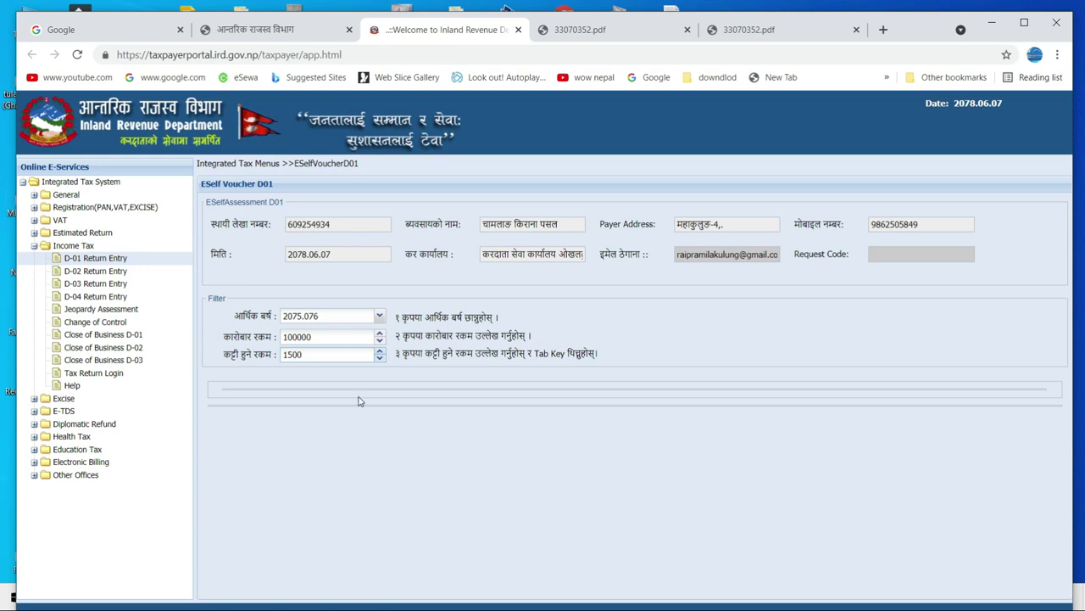
pyautogui.press('Tab')
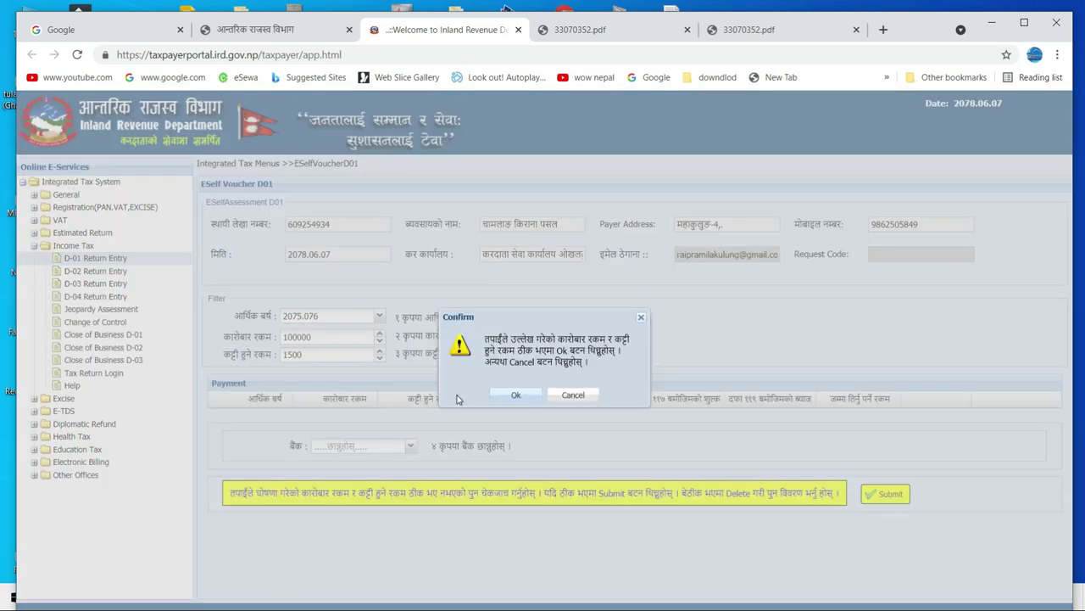
pyautogui.click(516, 394)
pyautogui.click(553, 393)
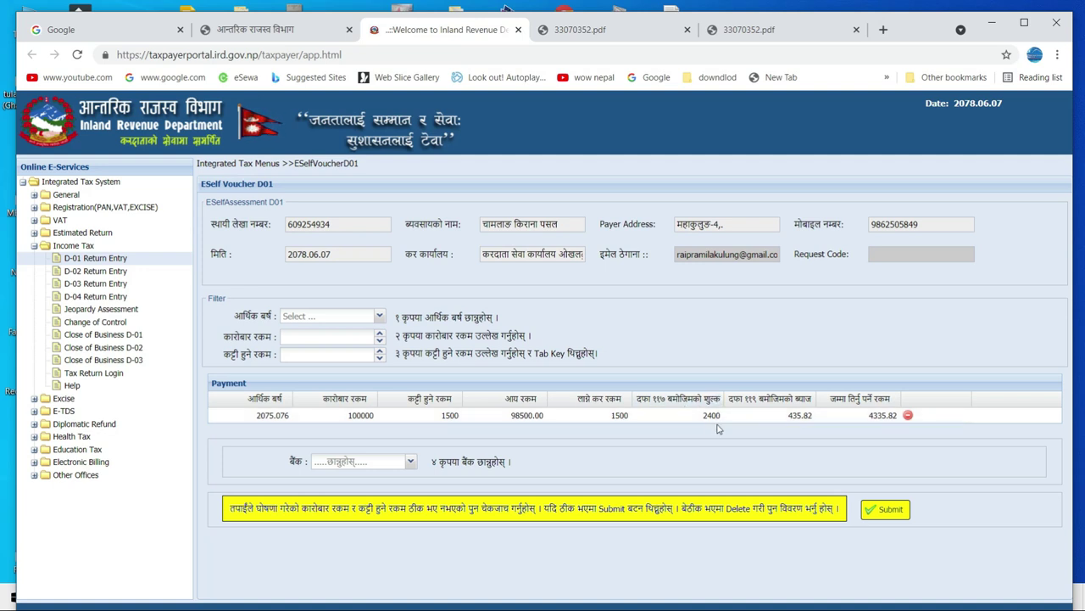
pyautogui.click(719, 399)
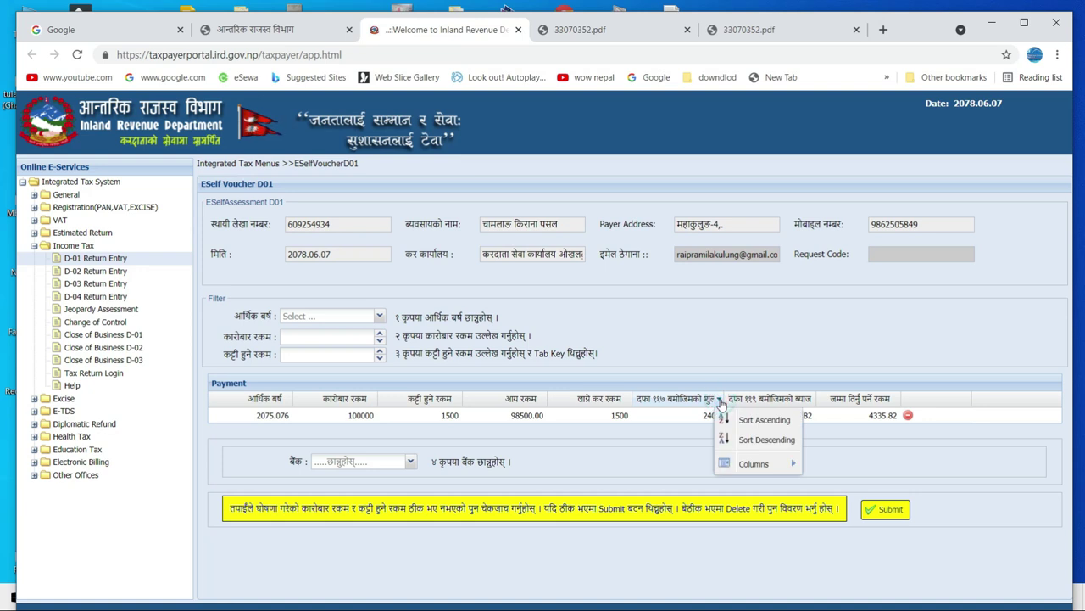
pyautogui.click(719, 399)
pyautogui.click(719, 398)
pyautogui.click(676, 427)
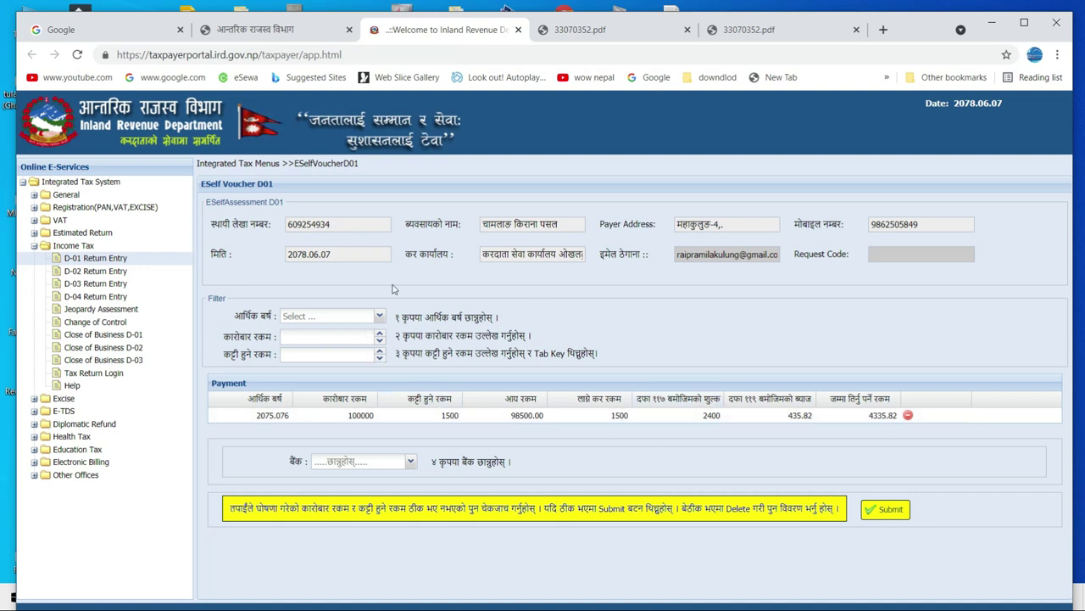
# - Add fiscal year 2076.077 with turnover 100000 and deduction 1500, totalling 1912.84
pyautogui.click(379, 316)
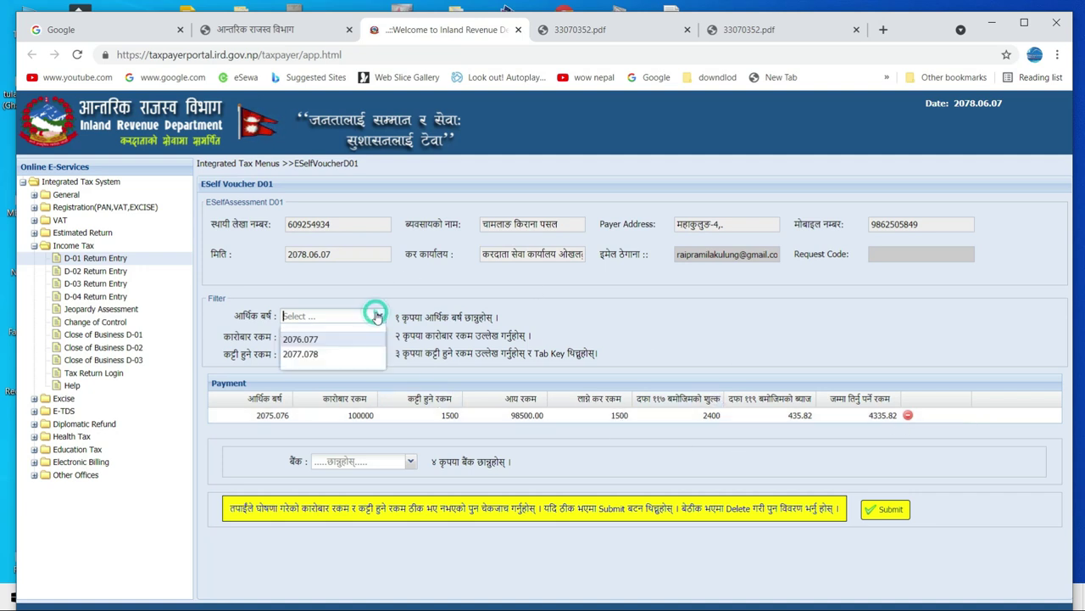
pyautogui.click(301, 339)
pyautogui.click(293, 335)
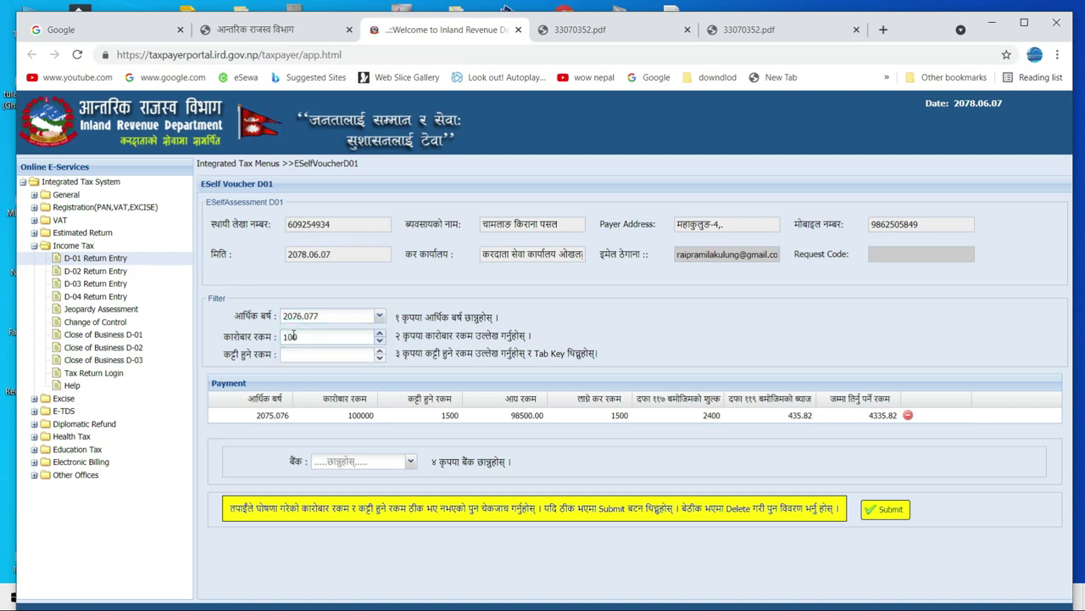
pyautogui.click(294, 353)
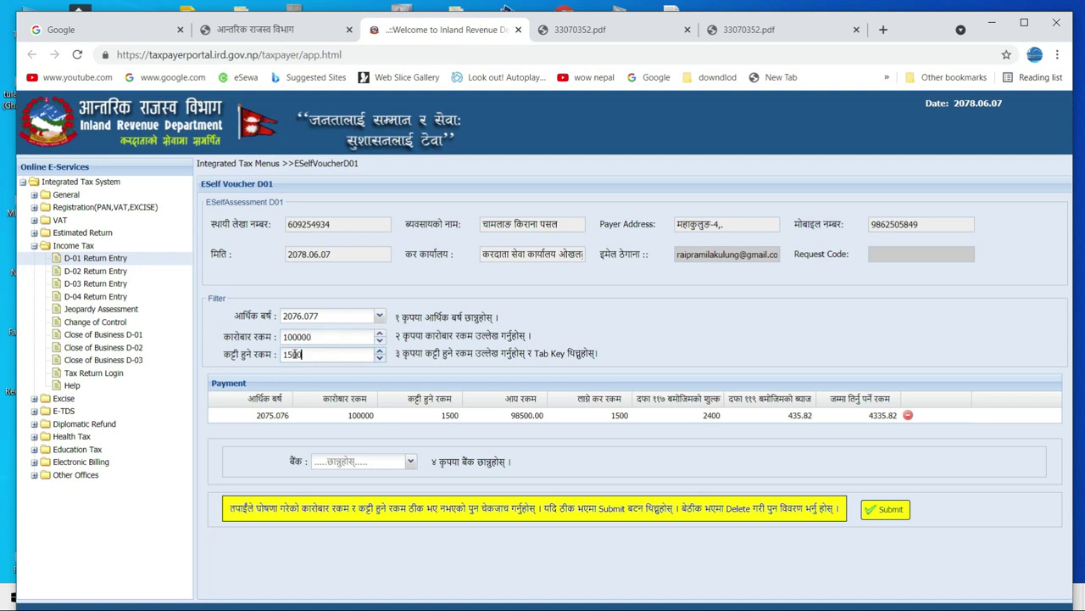
pyautogui.press('Tab')
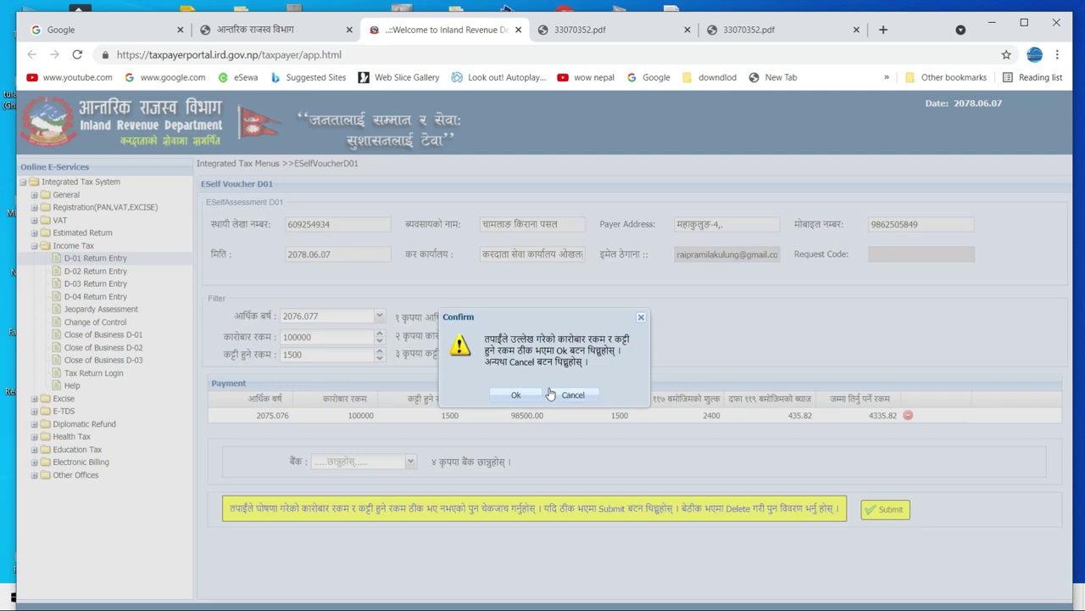
pyautogui.click(520, 392)
pyautogui.click(550, 385)
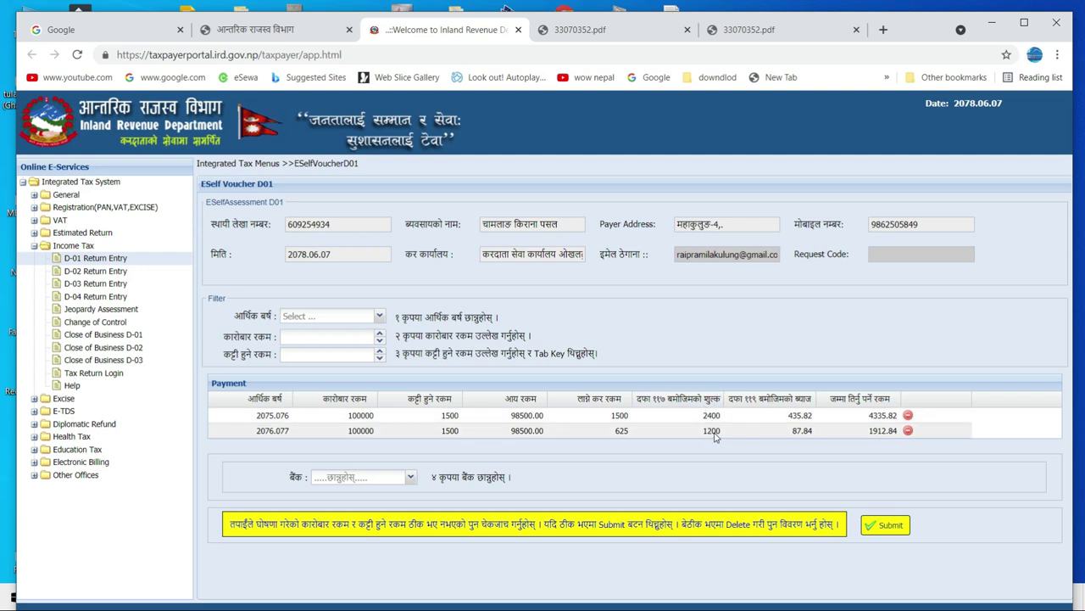
# - Add fiscal year 2077.078 with turnover 100000 and deduction 1500 (total 250), then select that row
pyautogui.click(331, 316)
pyautogui.click(297, 338)
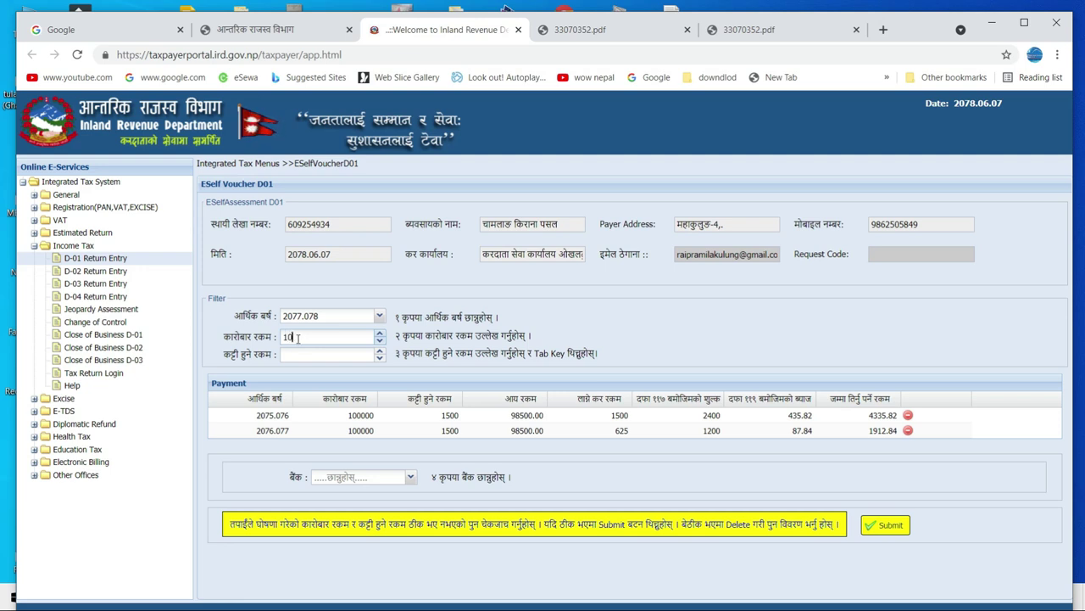
pyautogui.write('100000')
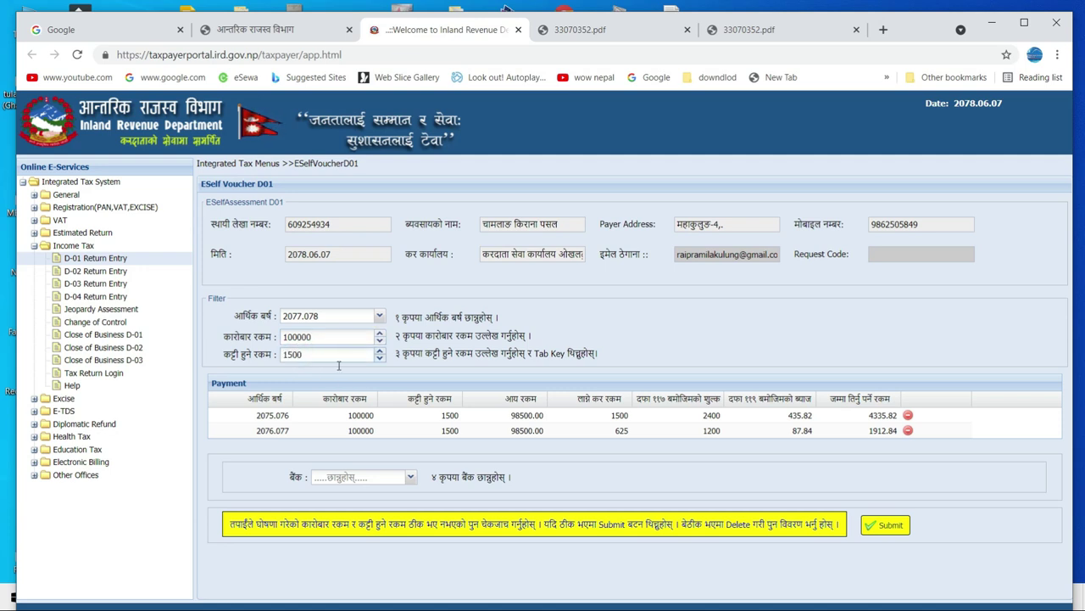
pyautogui.press('Tab')
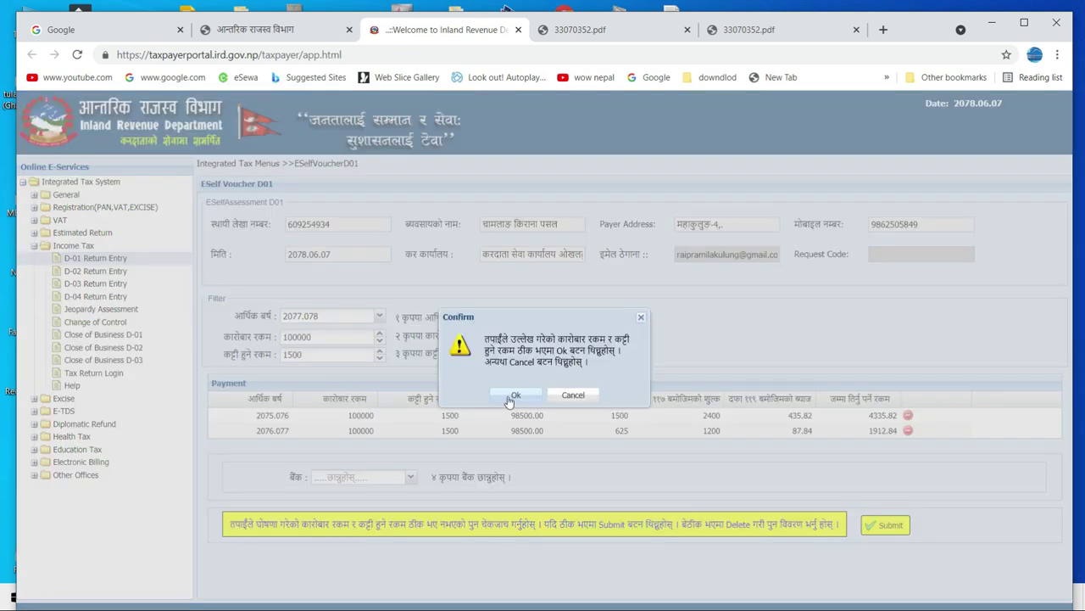
pyautogui.click(515, 395)
pyautogui.click(547, 387)
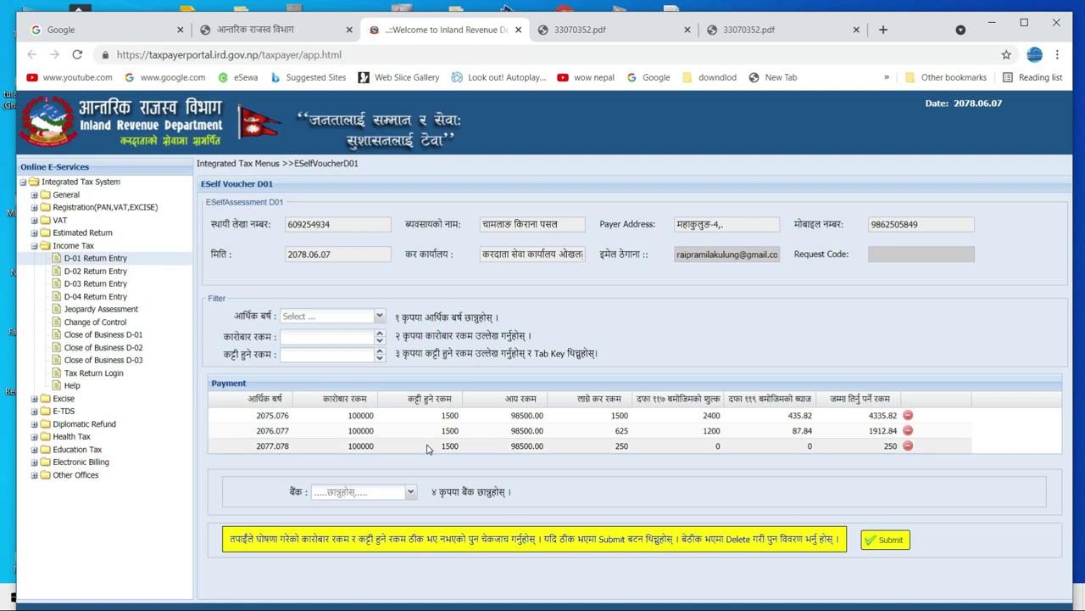
pyautogui.click(624, 451)
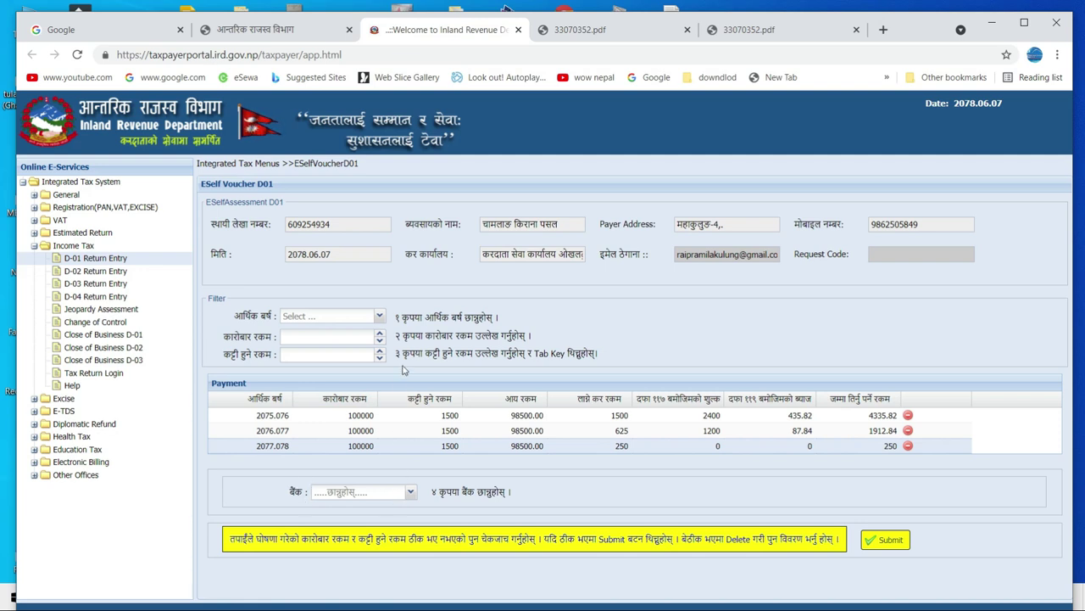
# - Choose राष्ट्रिय बाणिज्य बैंक as the bank and submit the voucher, resubmitting after closing the popup
pyautogui.click(410, 492)
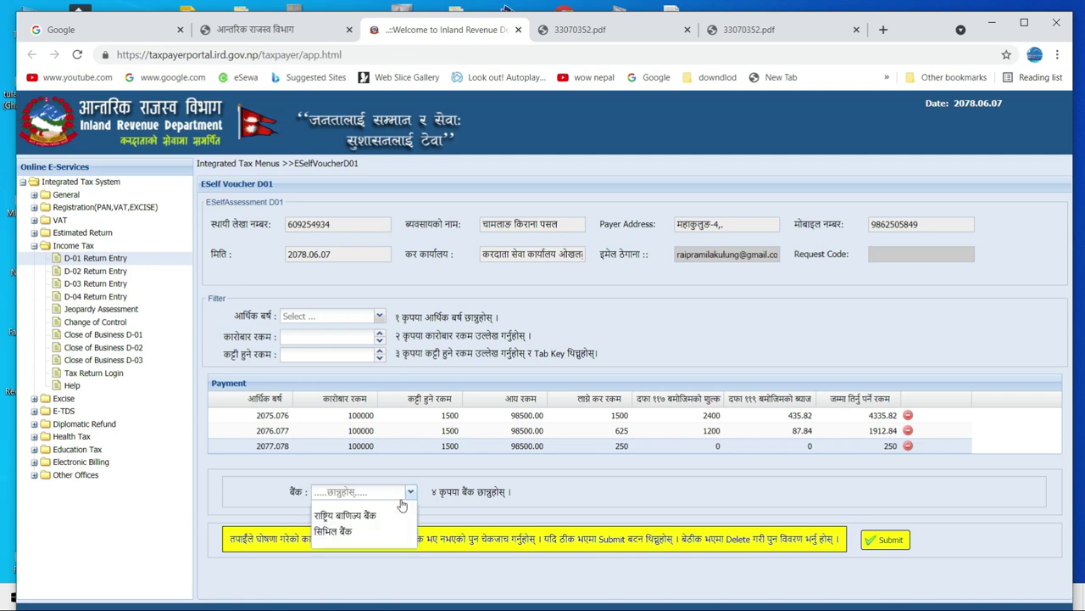
pyautogui.click(371, 516)
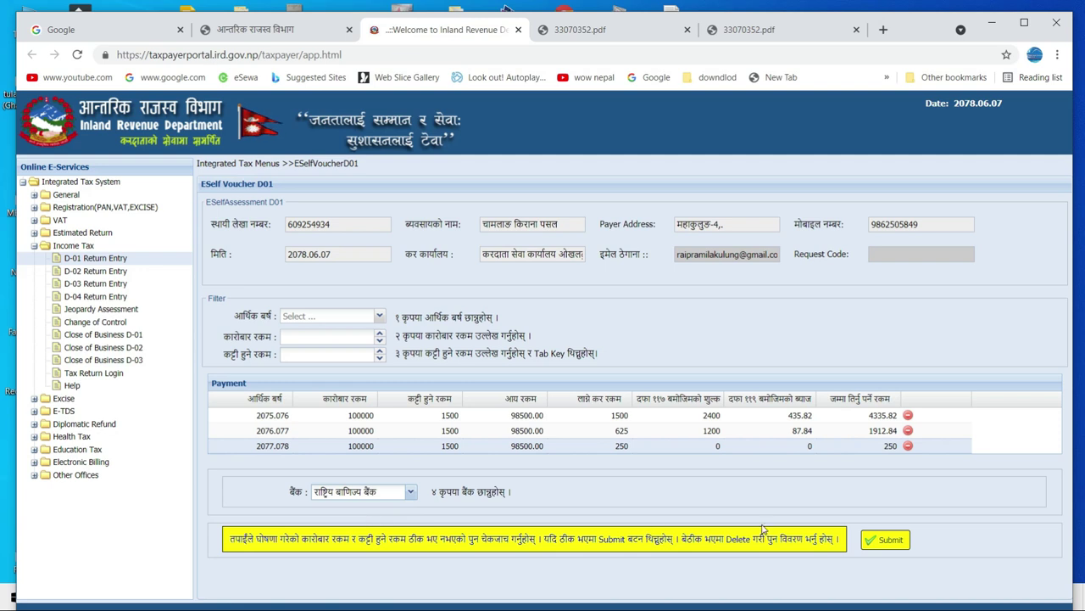
pyautogui.click(893, 541)
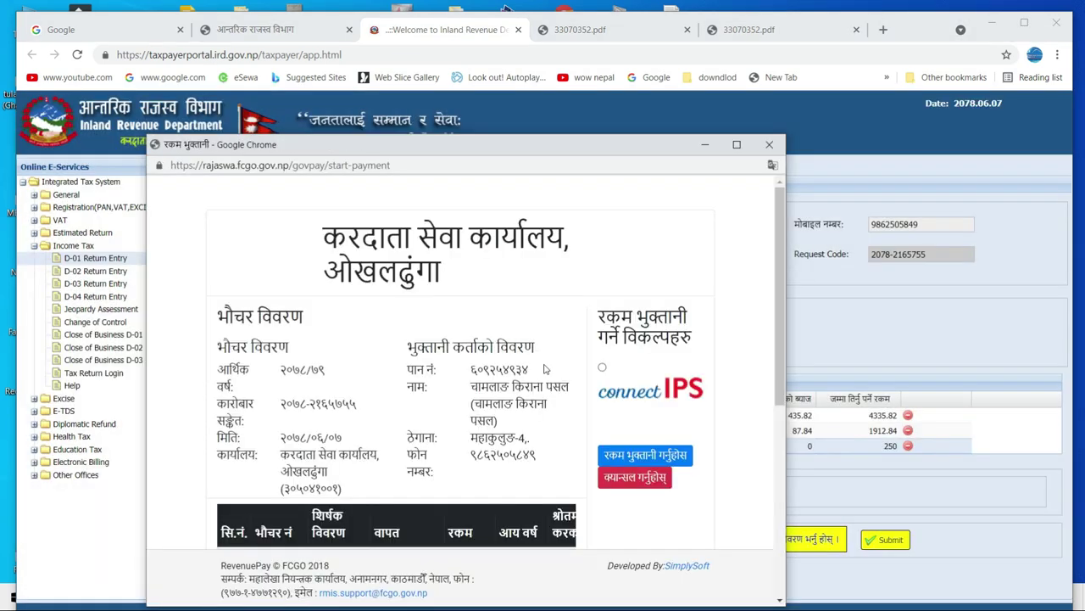
pyautogui.click(769, 144)
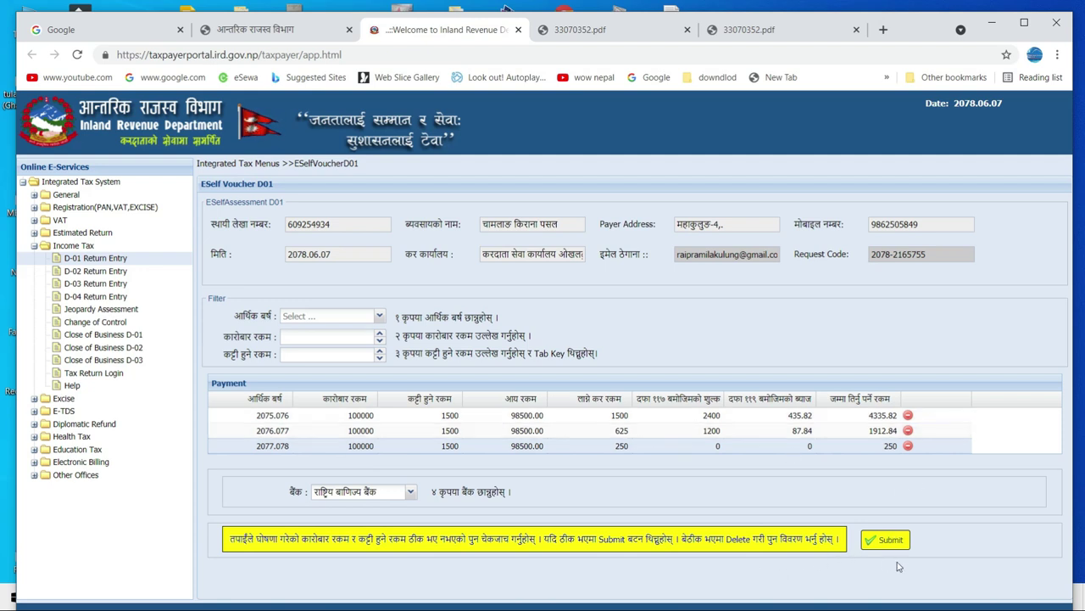
pyautogui.click(886, 541)
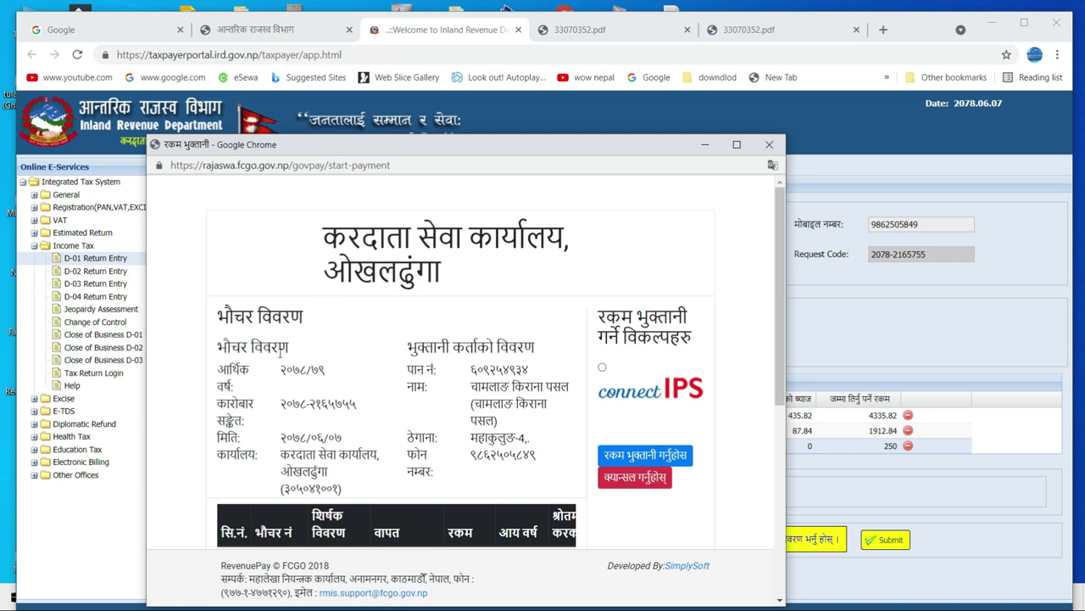
# - Print the RevenuePay voucher page to the EPSON L805 printer in landscape colour
pyautogui.moveTo(619, 151); pyautogui.dragTo(649, 77)
pyautogui.hotkey('ctrl', 'a')
pyautogui.rightClick(395, 166)
pyautogui.click(437, 228)
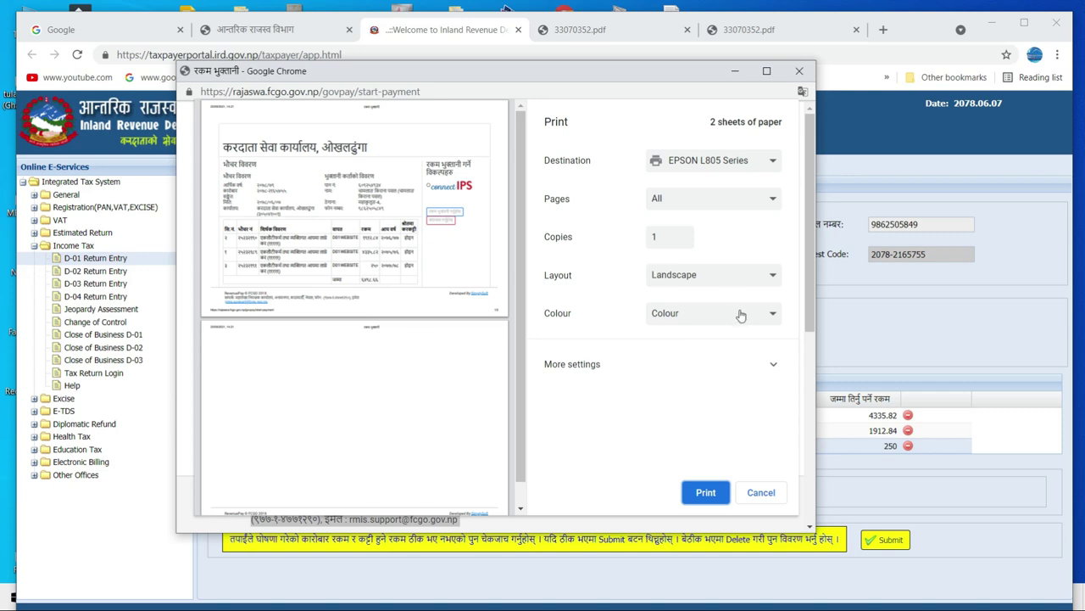
pyautogui.click(706, 493)
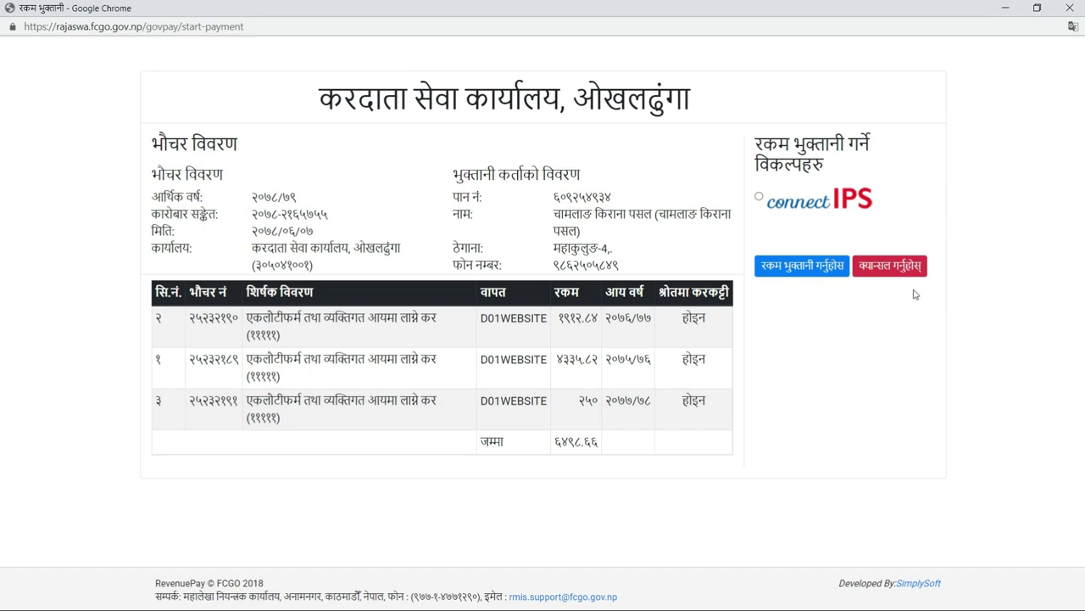
# - Pay through connectIPS in RevenuePay and begin filling the connectIPS username field
pyautogui.moveTo(139, 79); pyautogui.dragTo(920, 422)
pyautogui.click(920, 417)
pyautogui.click(758, 197)
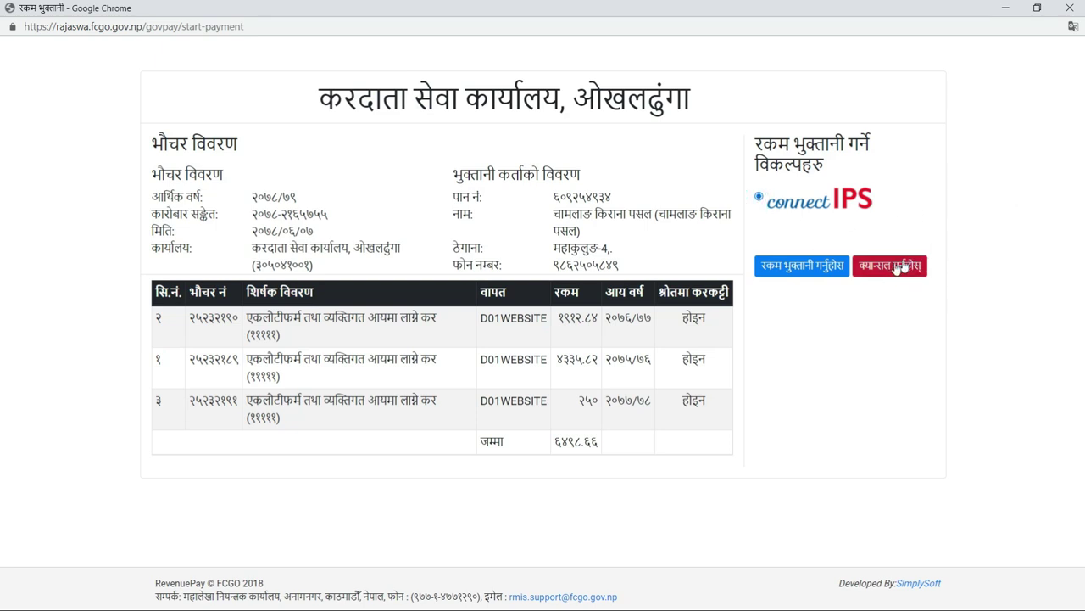
pyautogui.click(793, 268)
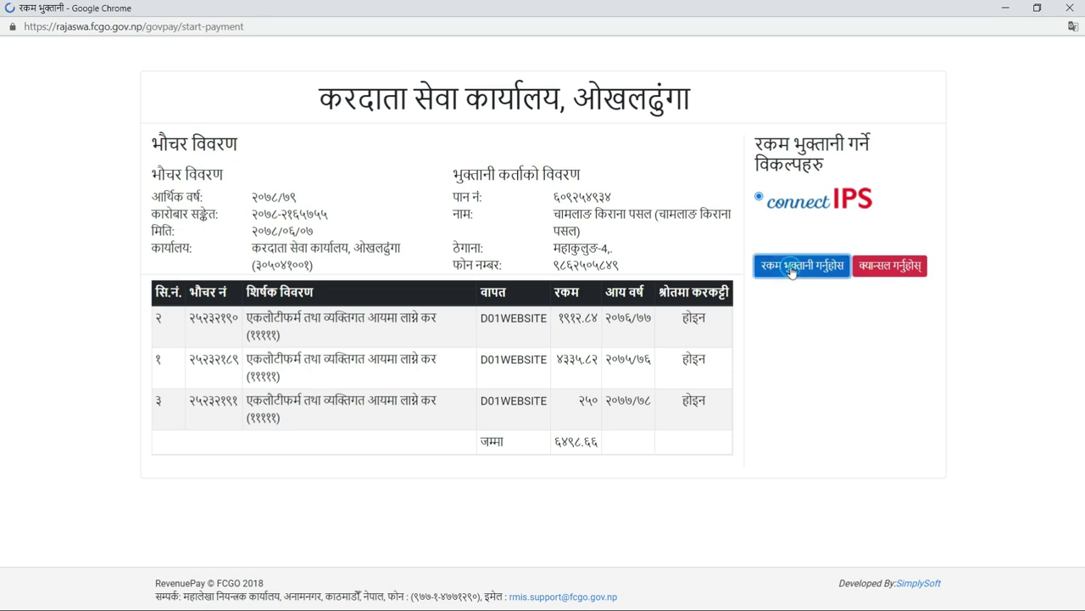
pyautogui.click(514, 272)
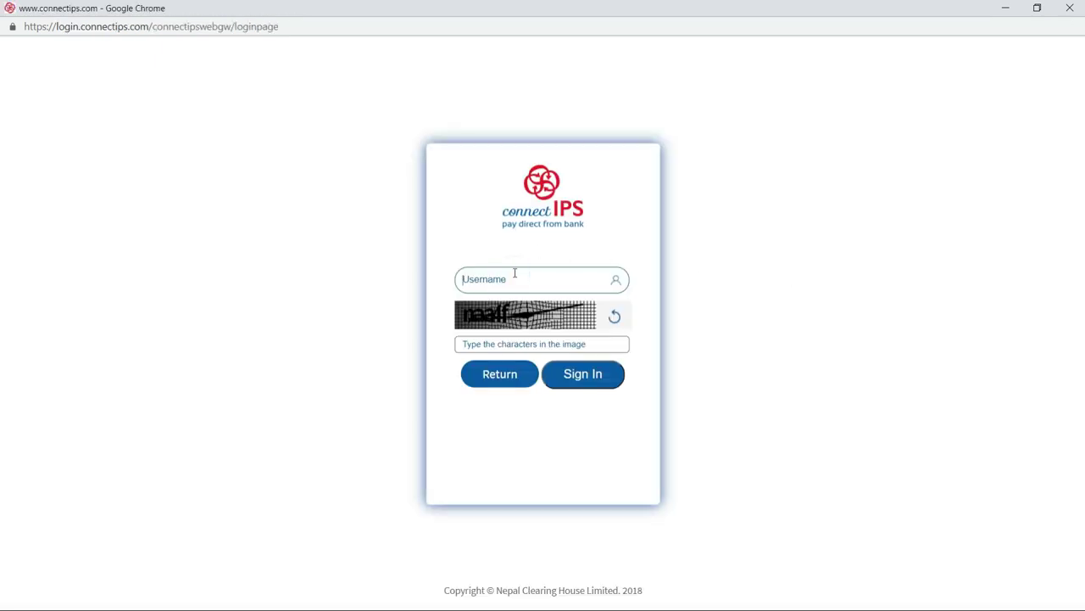
# - Enter the connectIPS username, refresh the captcha, and submit a first sign-in attempt with the captcha characters
pyautogui.click(615, 319)
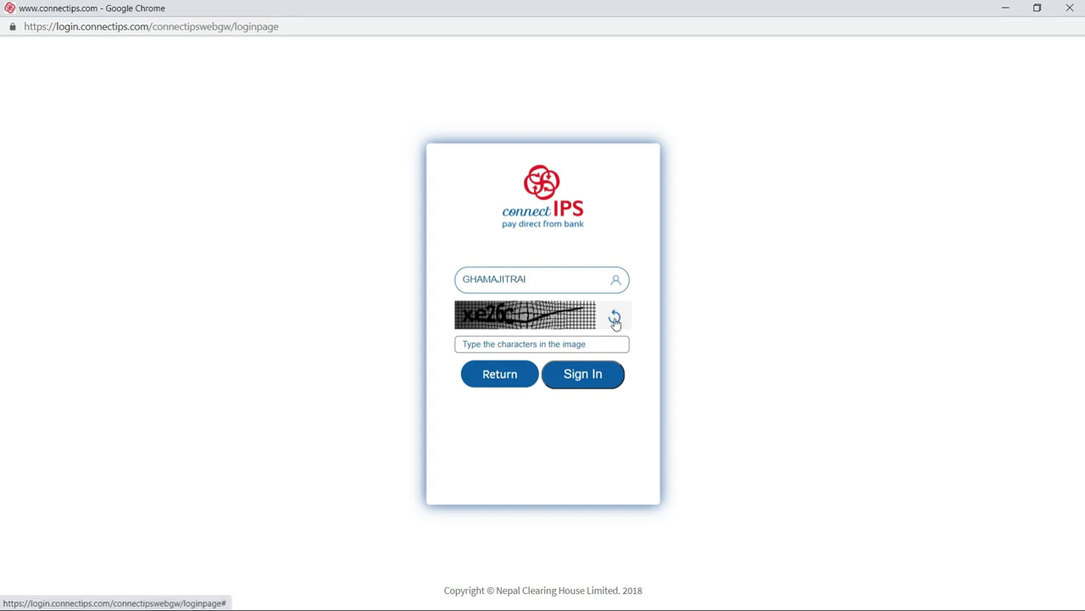
pyautogui.click(497, 342)
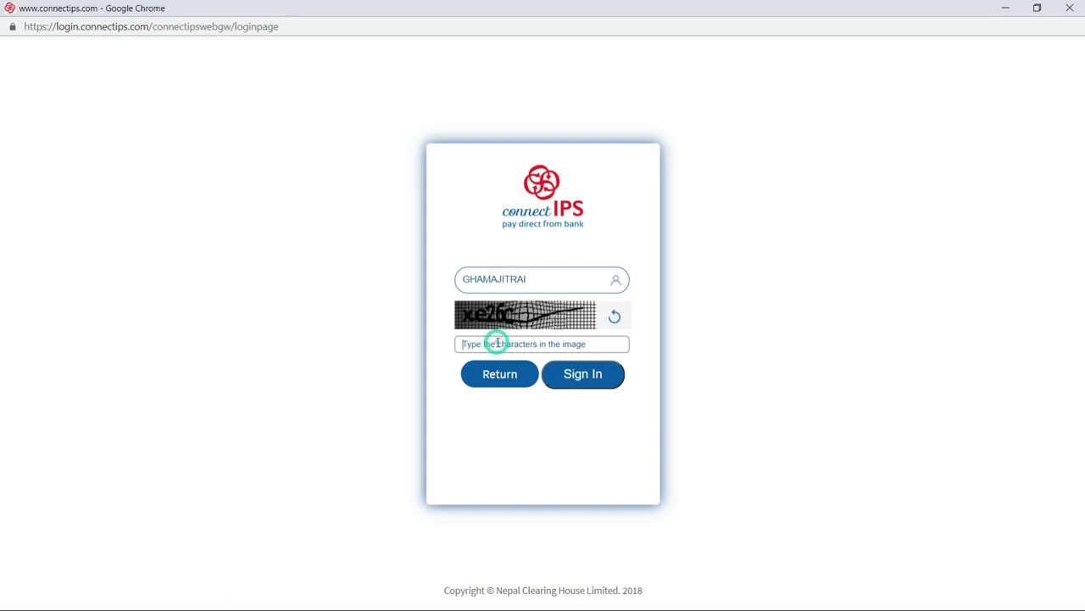
pyautogui.write('x')
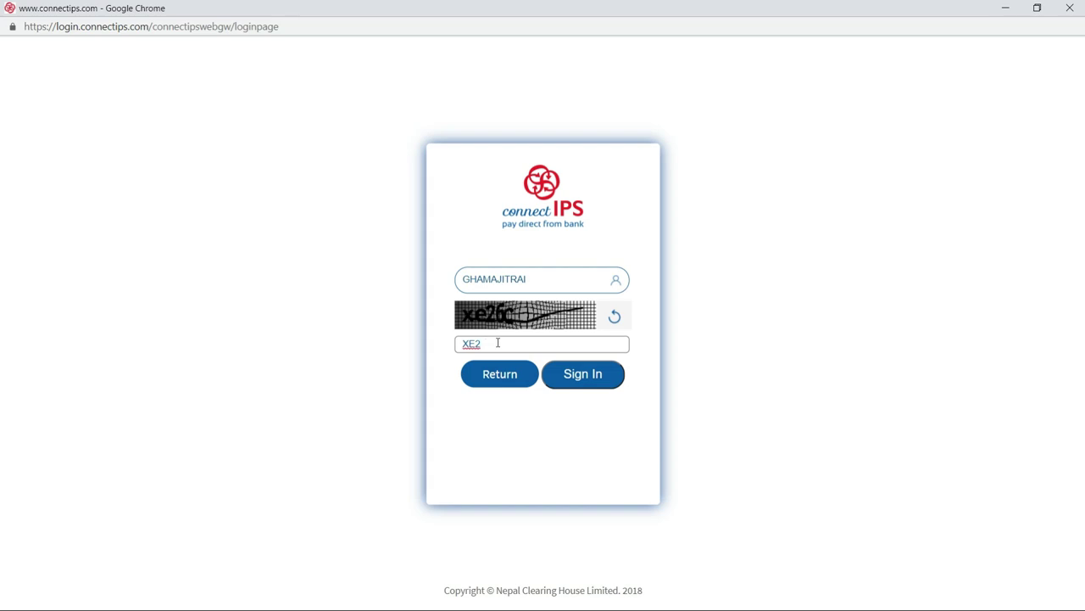
pyautogui.write('e26c')
pyautogui.click(596, 383)
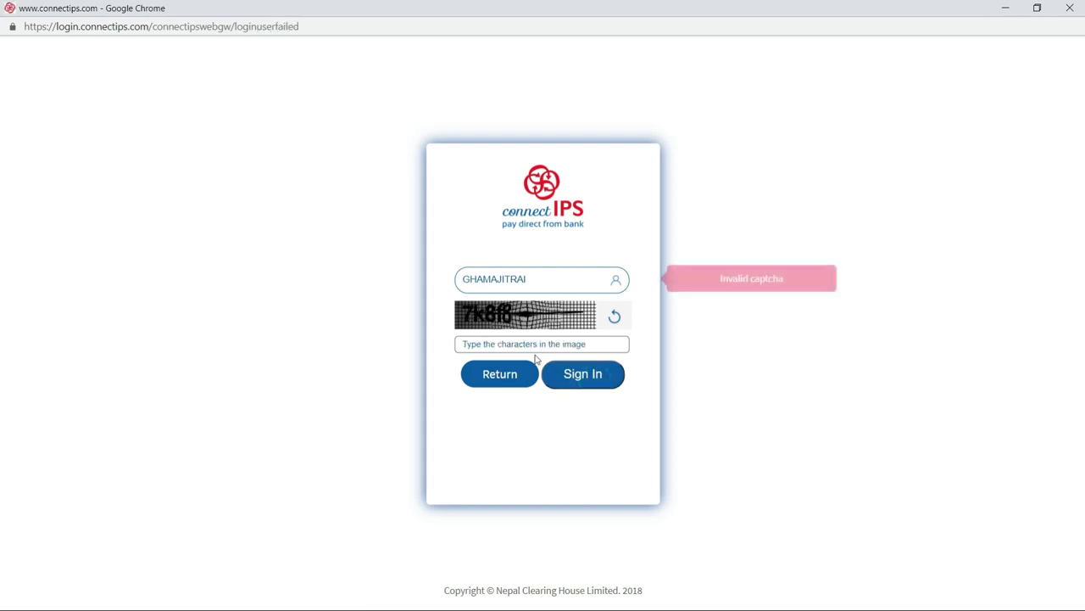
# - After 'Invalid captcha', enter the new captcha and sign in with the autofilled password
pyautogui.click(507, 343)
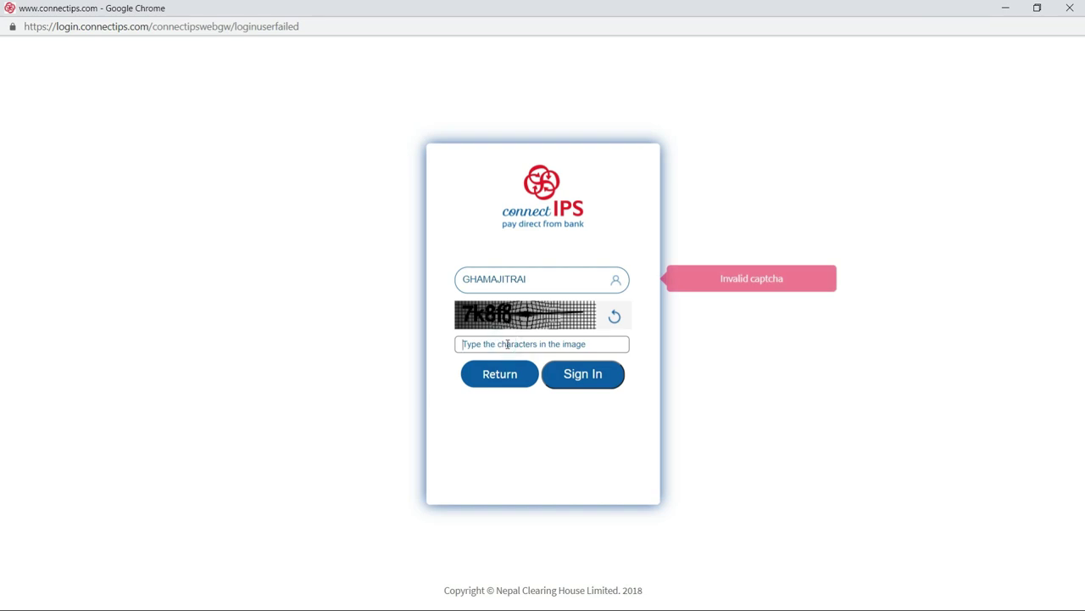
pyautogui.write('7k')
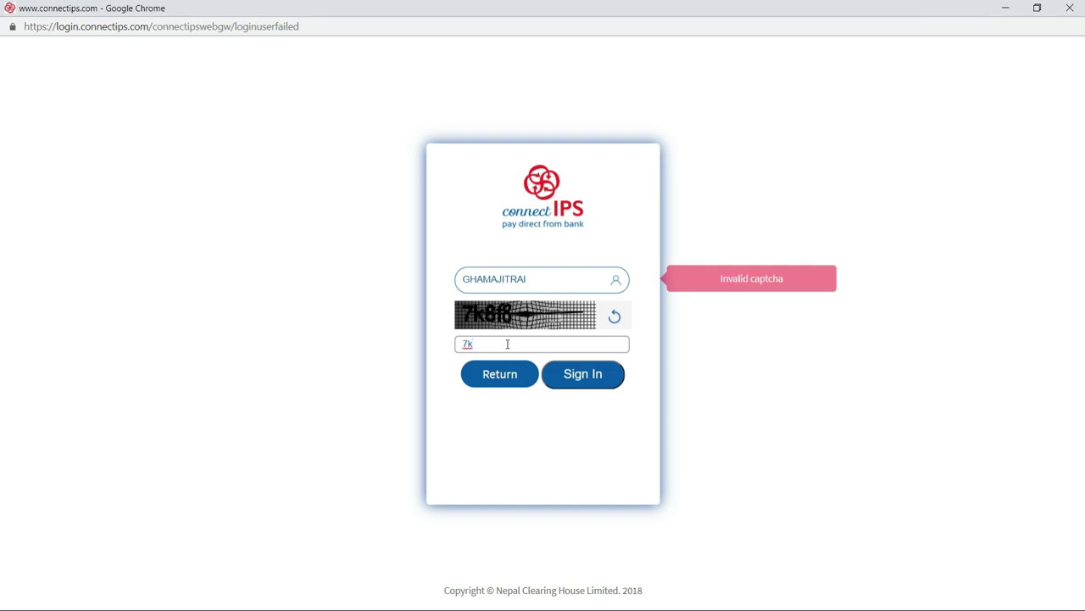
pyautogui.write('f8')
pyautogui.click(594, 382)
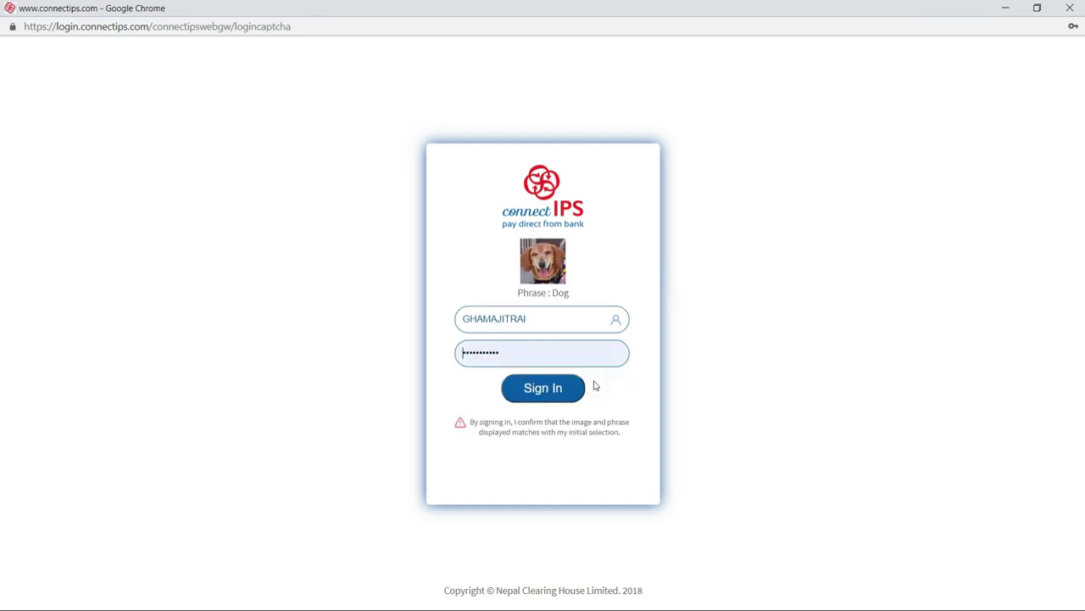
pyautogui.click(547, 396)
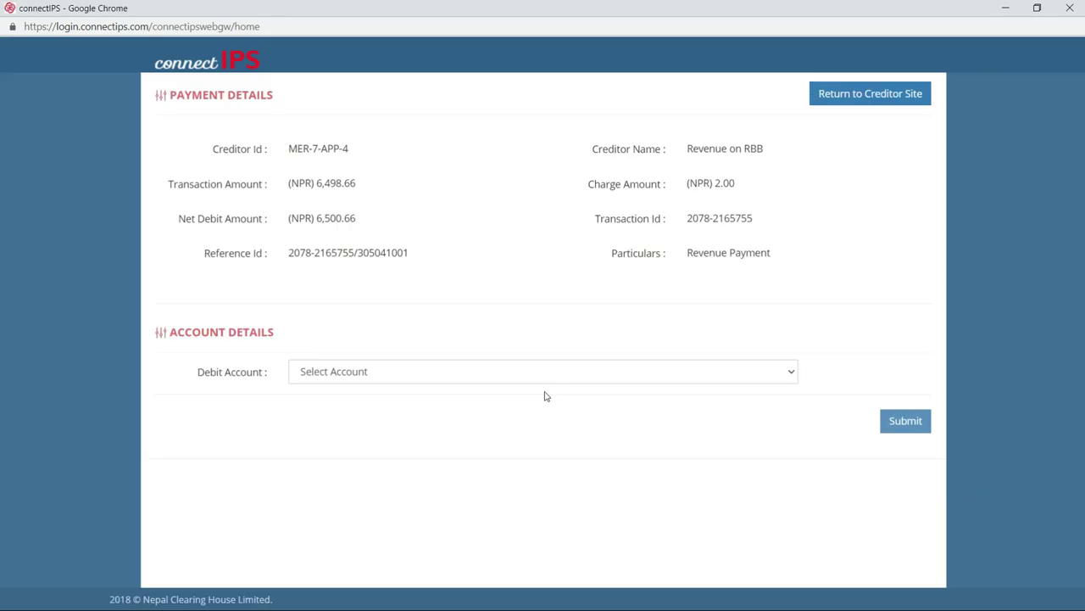
# - Choose SAVING JENERAL as the debit account for the 6,498.66 NPR payment and request an OTP
pyautogui.click(526, 375)
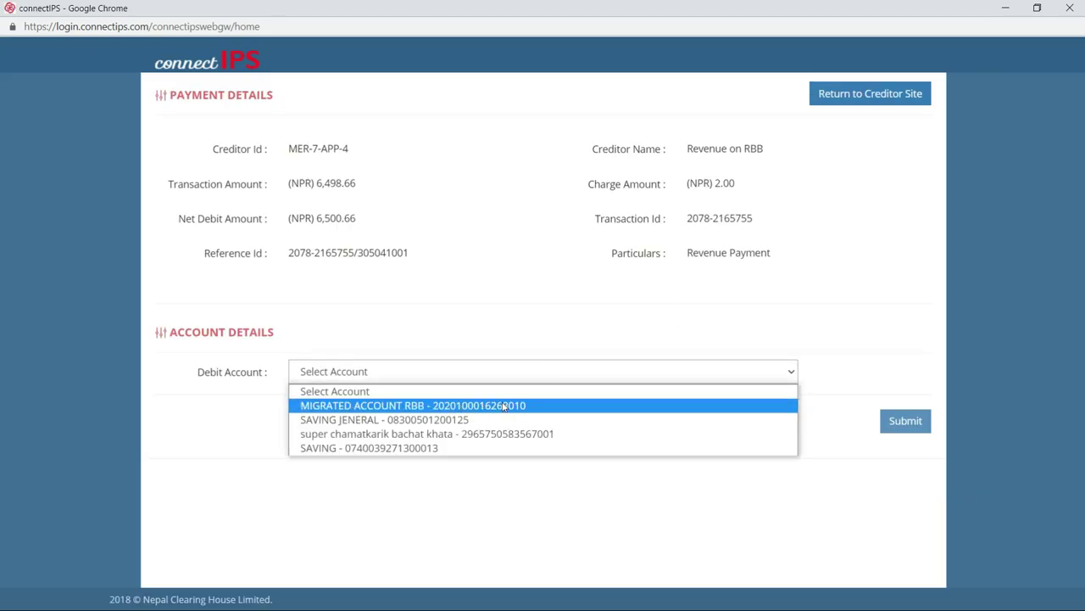
pyautogui.click(478, 425)
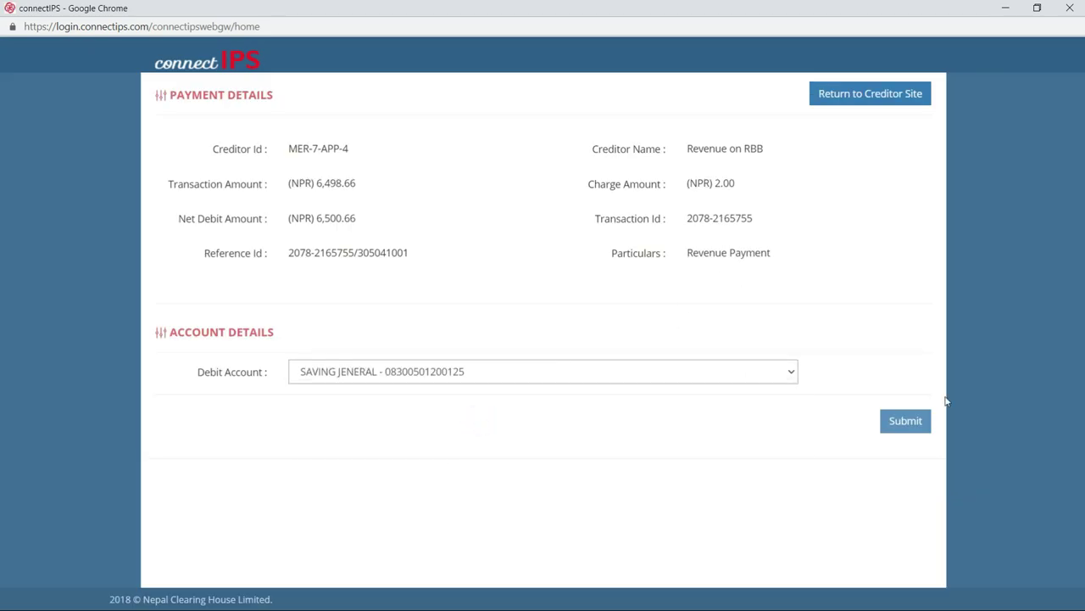
pyautogui.click(908, 428)
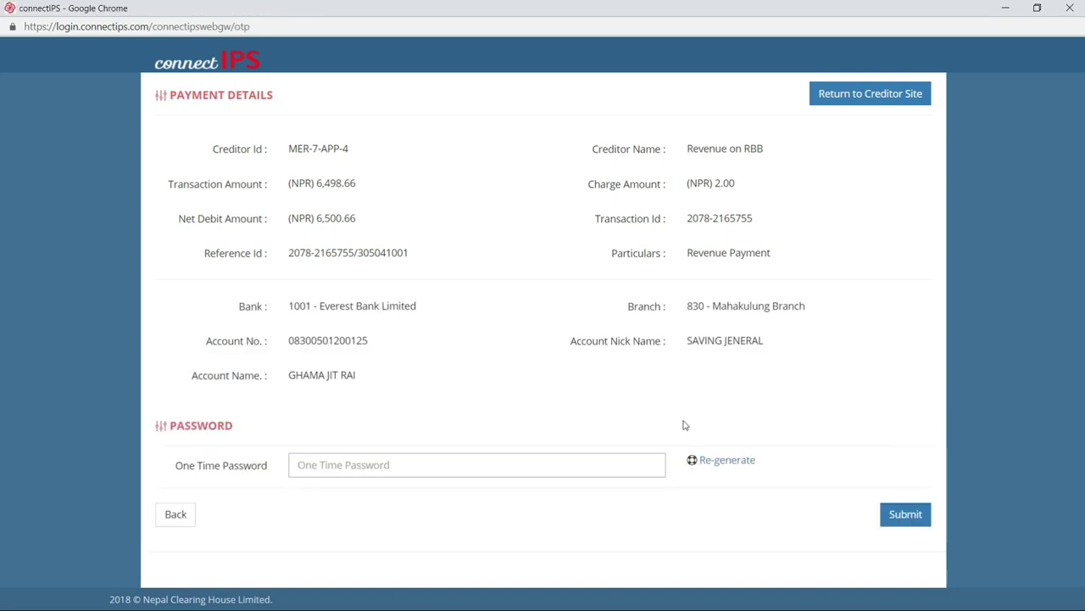
# - Enter the received one-time password and submit it to complete the payment
pyautogui.click(509, 459)
pyautogui.click(509, 459)
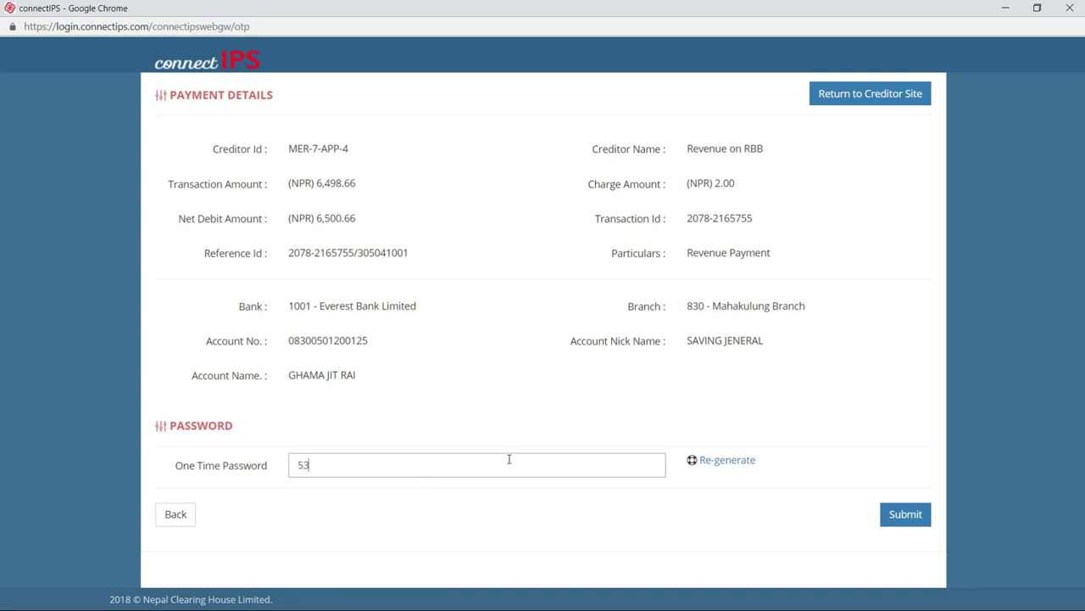
pyautogui.click(908, 513)
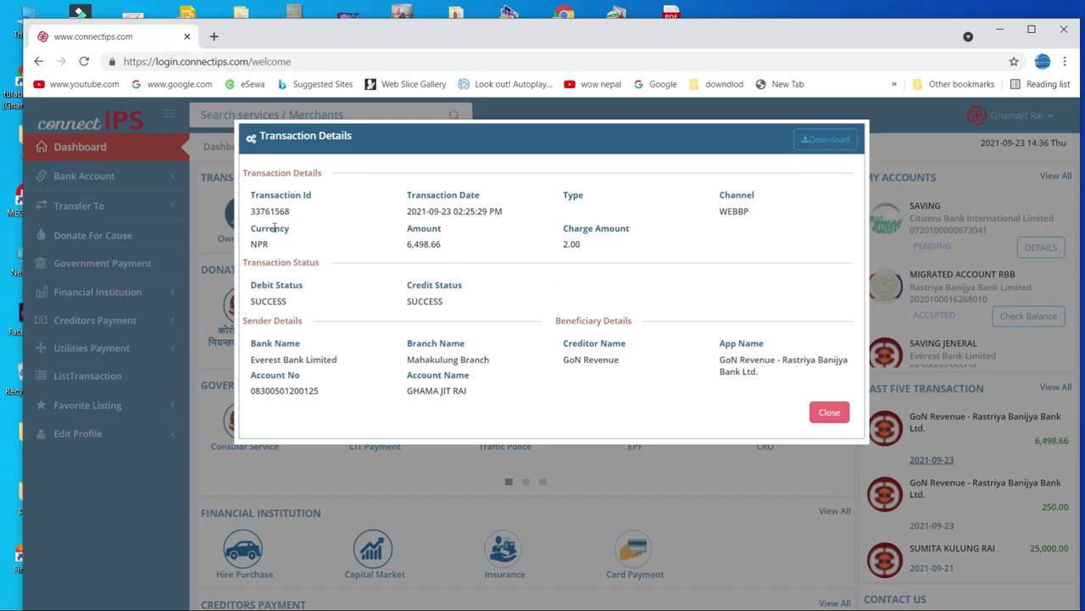
# - Highlight the paid amount 6,498.66 and the 2.00 charge amount in the transaction details
pyautogui.doubleClick(426, 243)
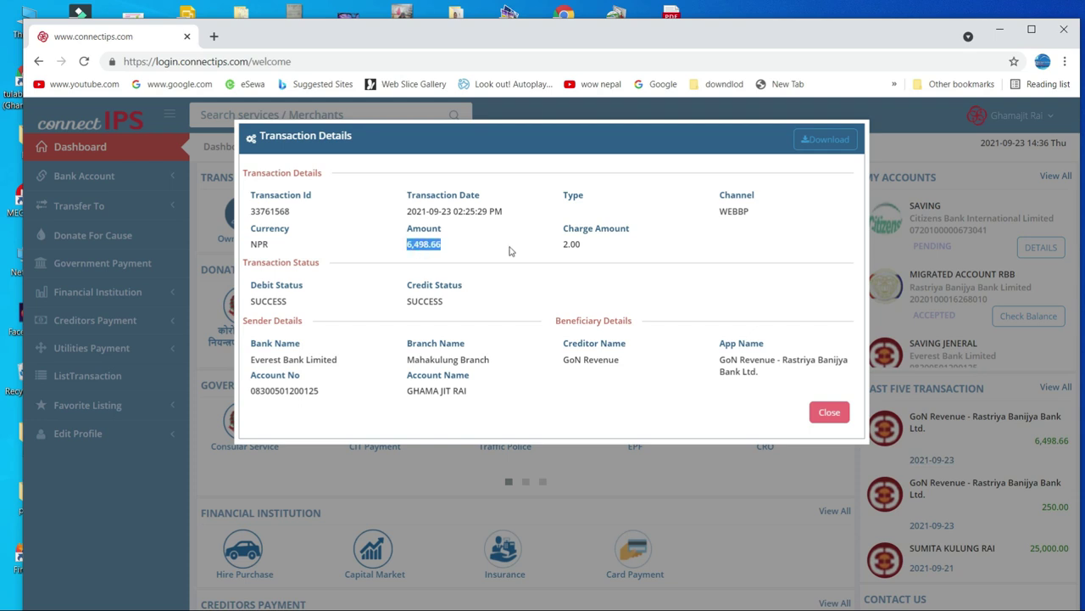
pyautogui.doubleClick(575, 245)
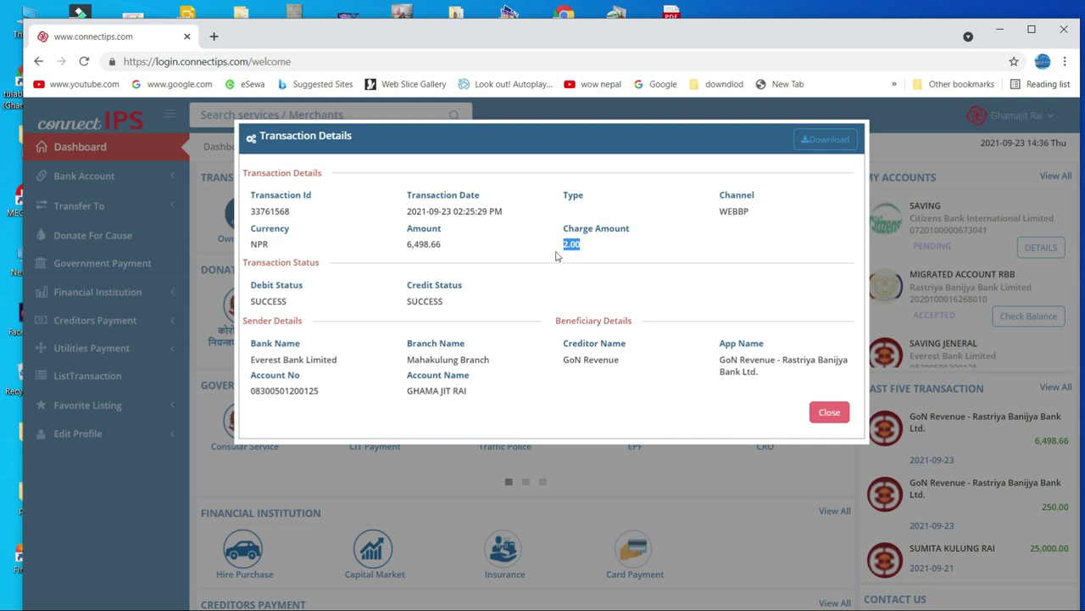
pyautogui.doubleClick(420, 243)
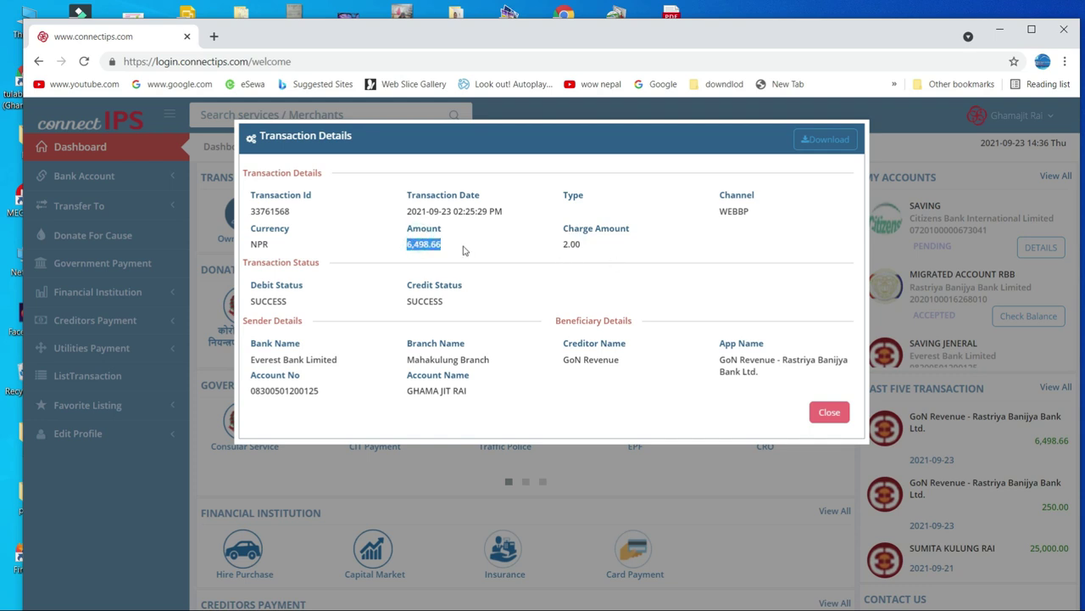
pyautogui.doubleClick(570, 245)
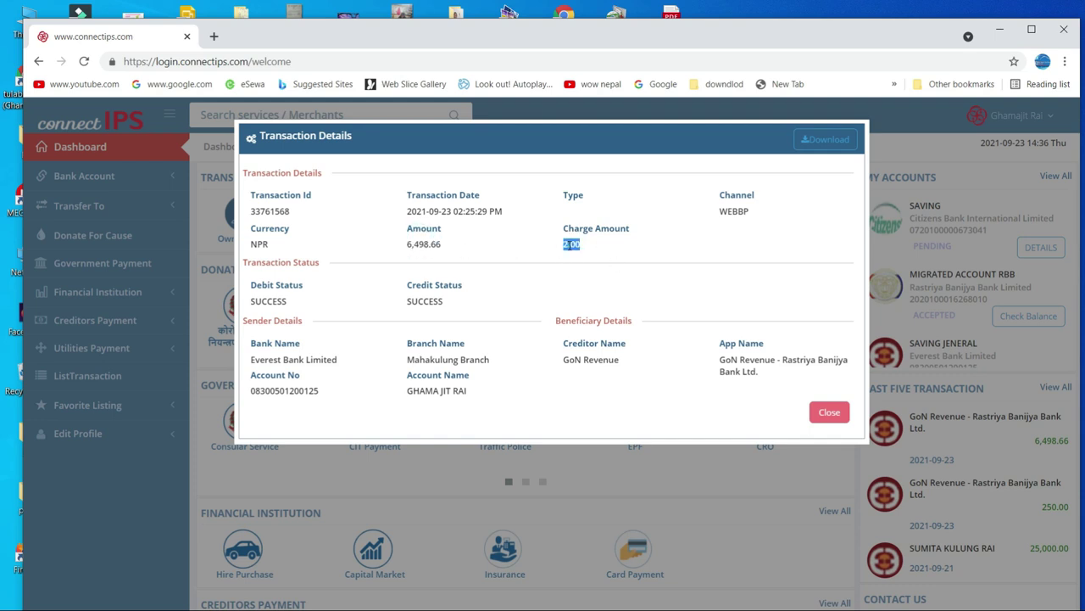
# - Close the transaction details, check the account options, and minimize Chrome to the desktop
pyautogui.click(830, 412)
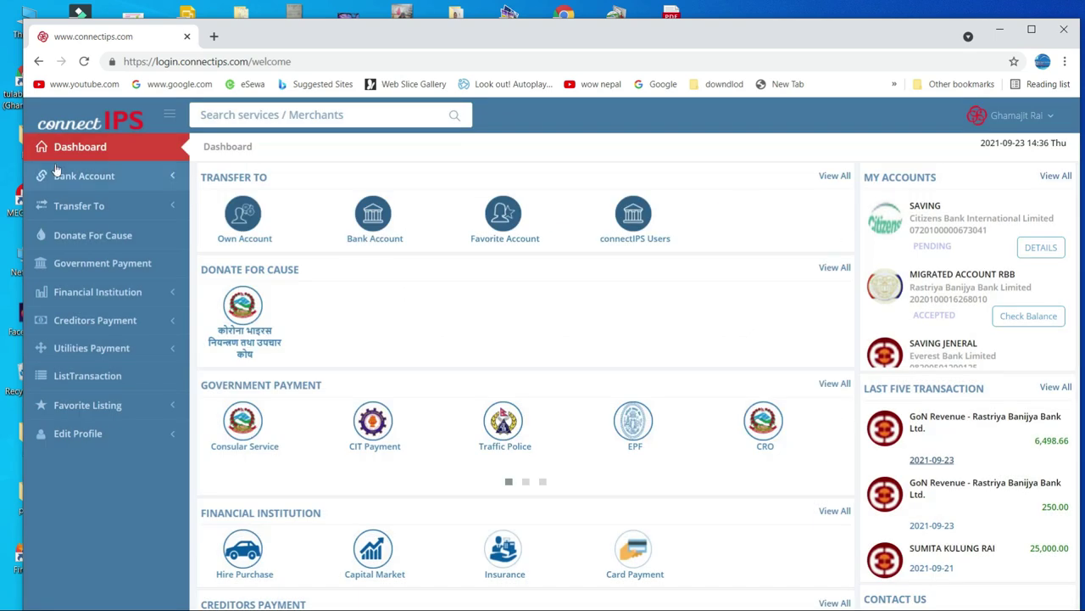
pyautogui.click(983, 115)
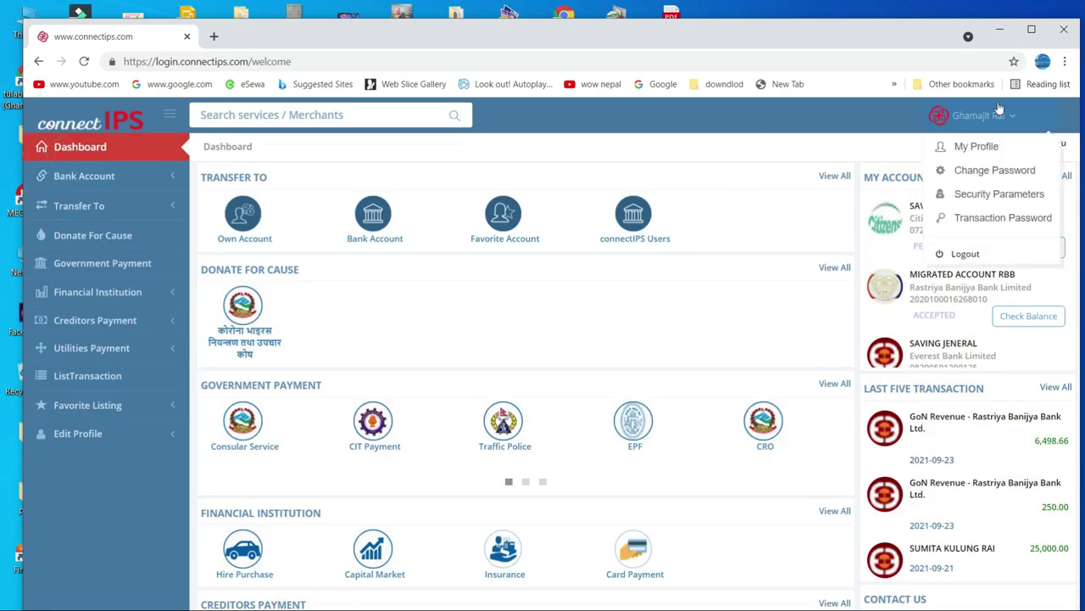
pyautogui.click(999, 29)
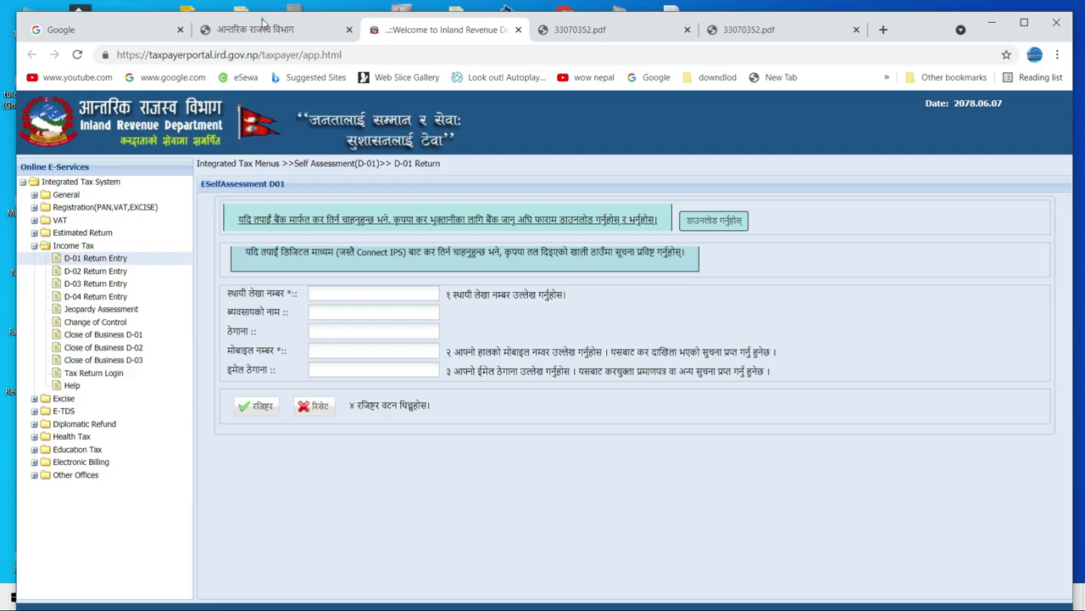
pyautogui.click(263, 29)
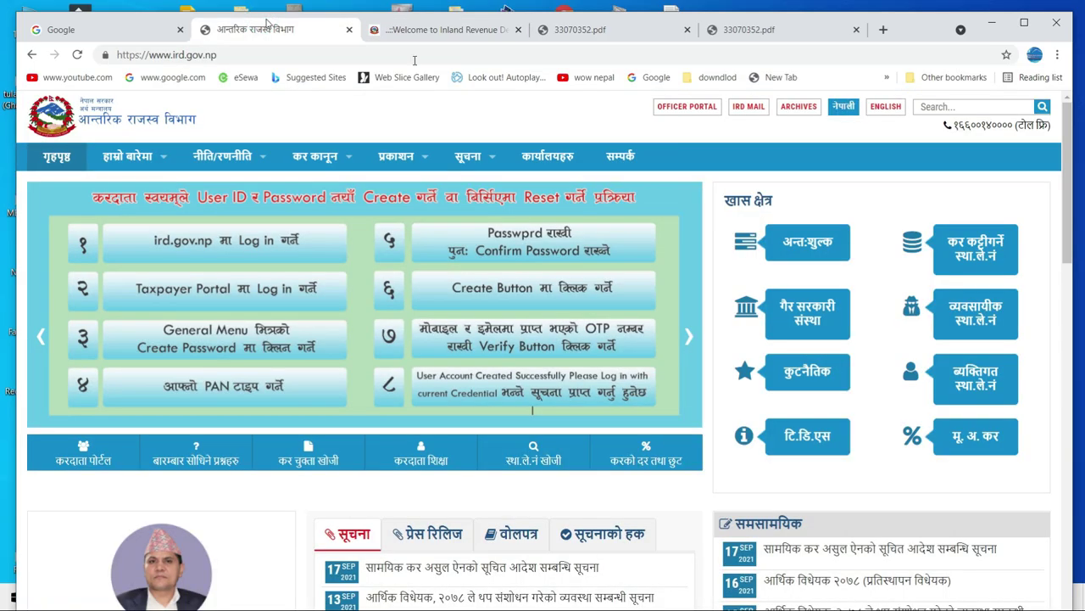
pyautogui.click(398, 29)
pyautogui.click(585, 29)
pyautogui.click(491, 29)
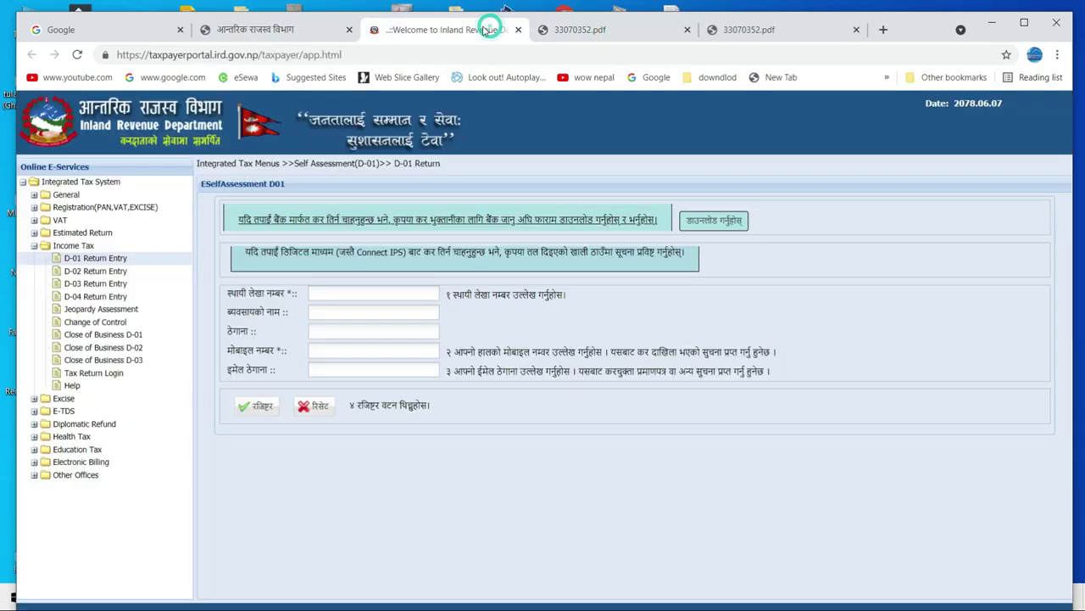
pyautogui.click(279, 25)
pyautogui.click(449, 30)
pyautogui.click(552, 30)
pyautogui.click(438, 30)
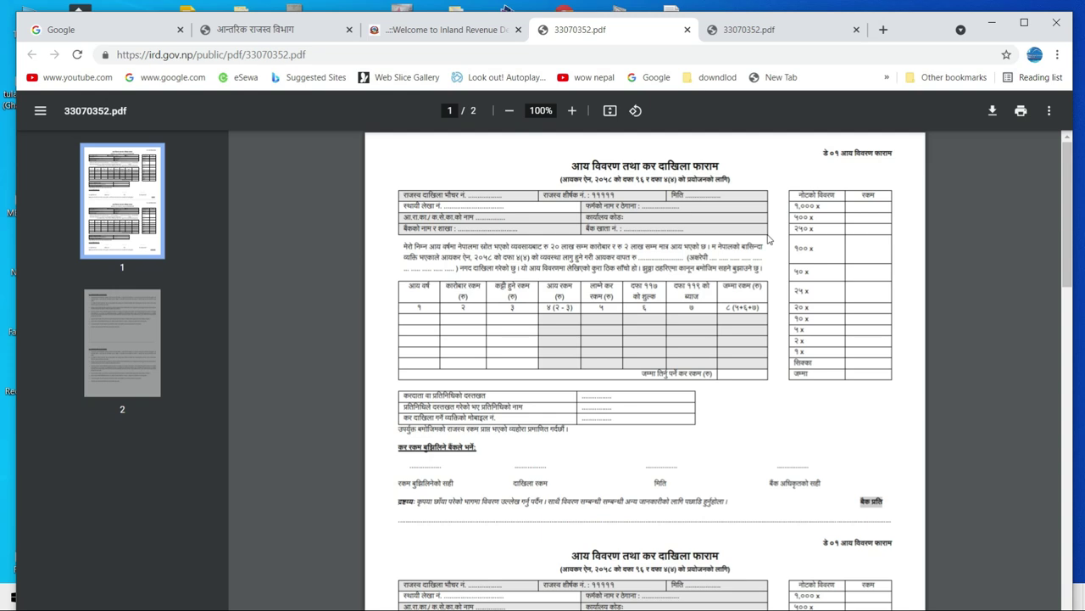
pyautogui.click(445, 32)
pyautogui.click(290, 32)
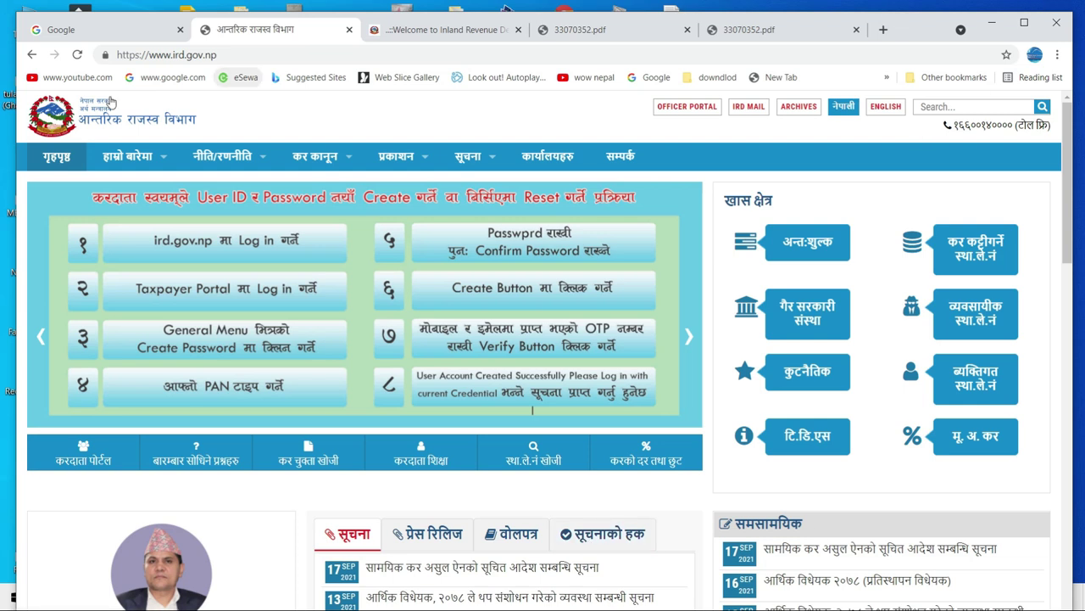
pyautogui.click(991, 22)
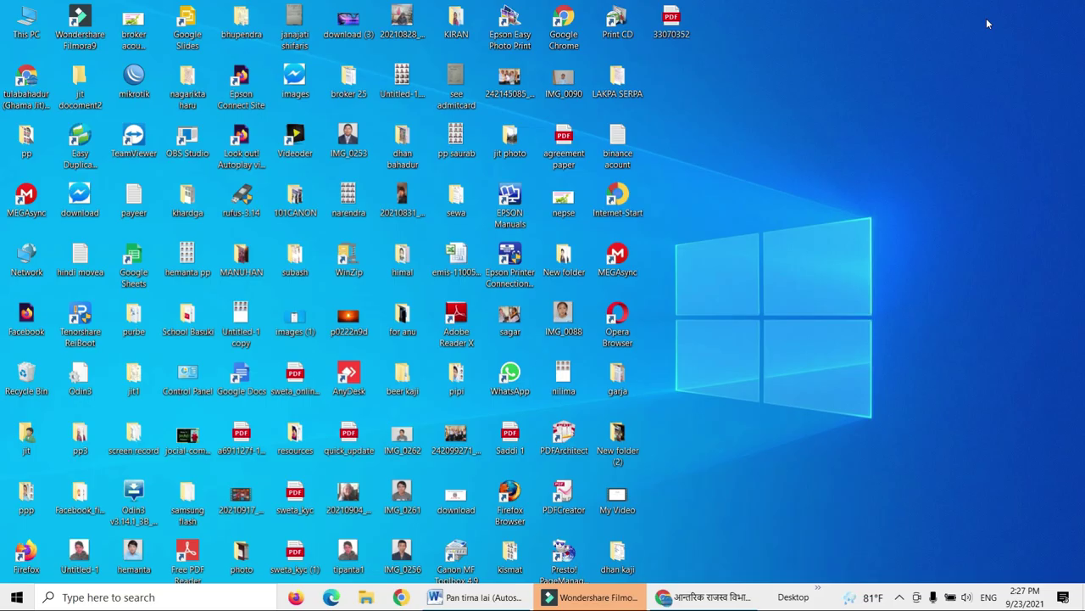